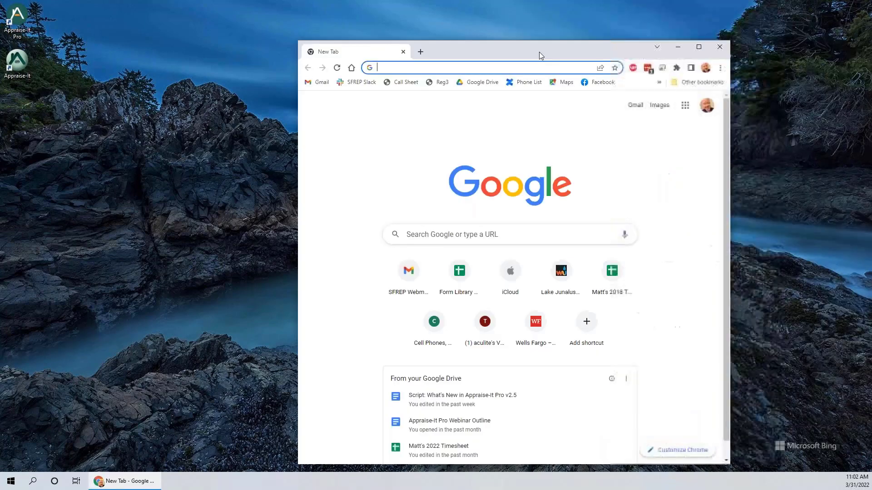
{"action": "double_click", "coordinate": [539, 52]}
{"action": "type", "text": "www."}
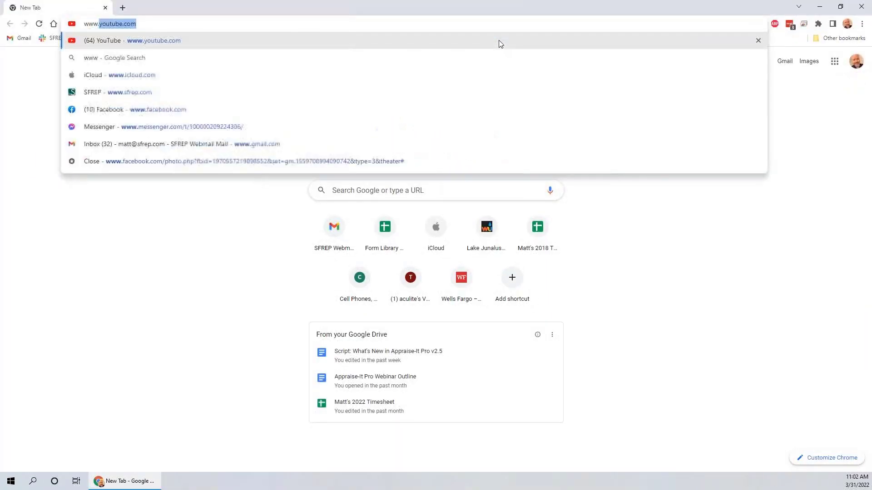
{"action": "type", "text": "sfrep"}
{"action": "key", "text": "Return"}
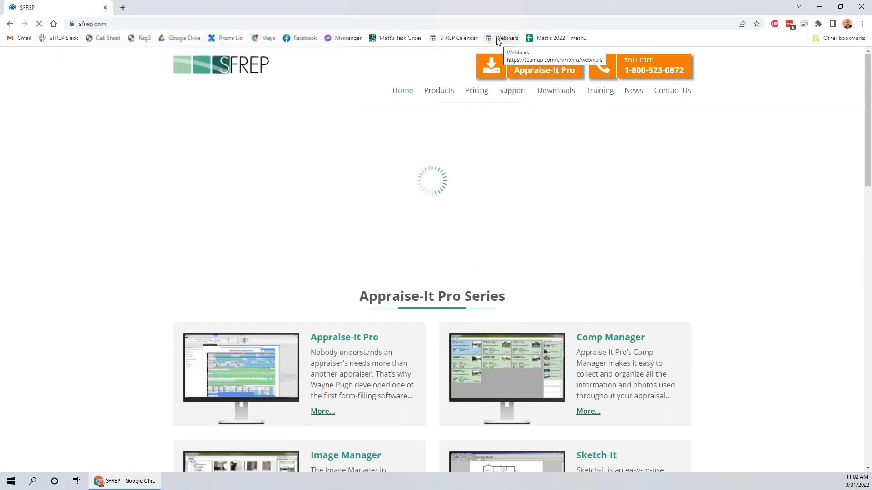
View the sessions for the 31st on the SFREP Training Calendar, and close the browser.
{"action": "mouse_move", "coordinate": [604, 91]}
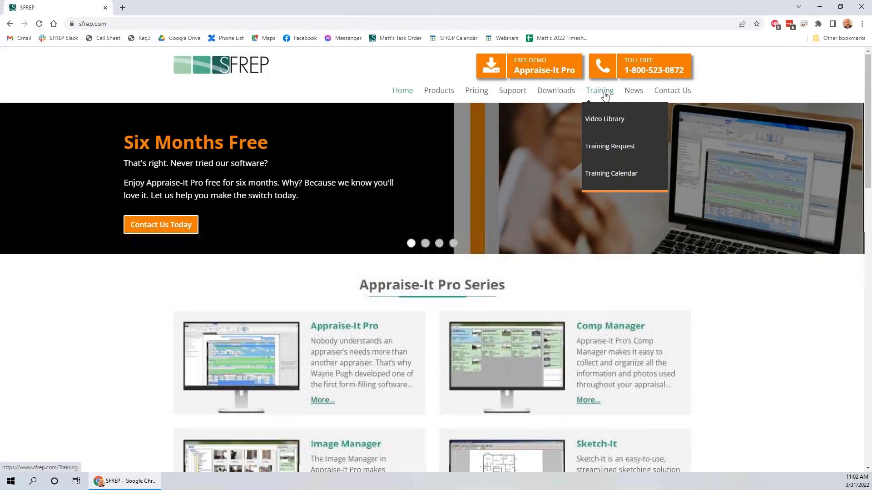
{"action": "left_click", "coordinate": [601, 176]}
{"action": "scroll", "coordinate": [451, 218], "scroll_direction": "down", "scroll_amount": 3}
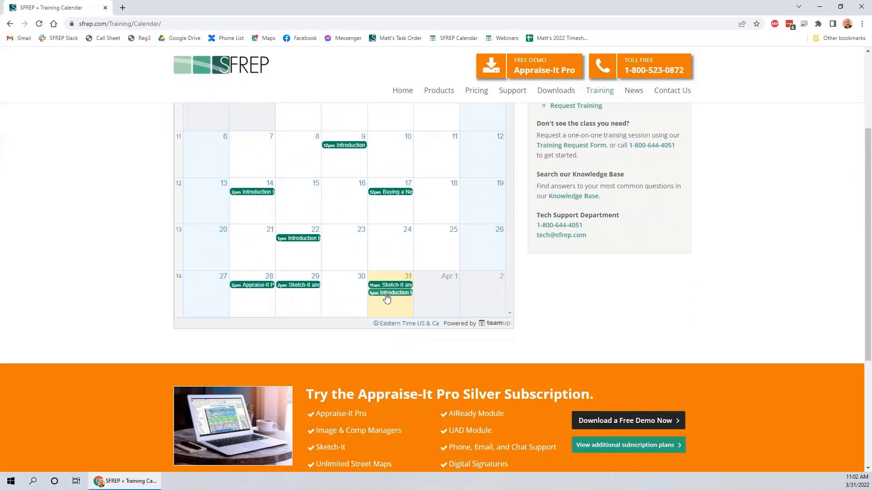
{"action": "mouse_move", "coordinate": [393, 297]}
{"action": "left_click", "coordinate": [859, 12]}
Launch Appraise-It Pro and create a new UAD Uniform Residential Appraisal Report, form FNMA 1004 / FHLMC 70.
{"action": "double_click", "coordinate": [17, 31]}
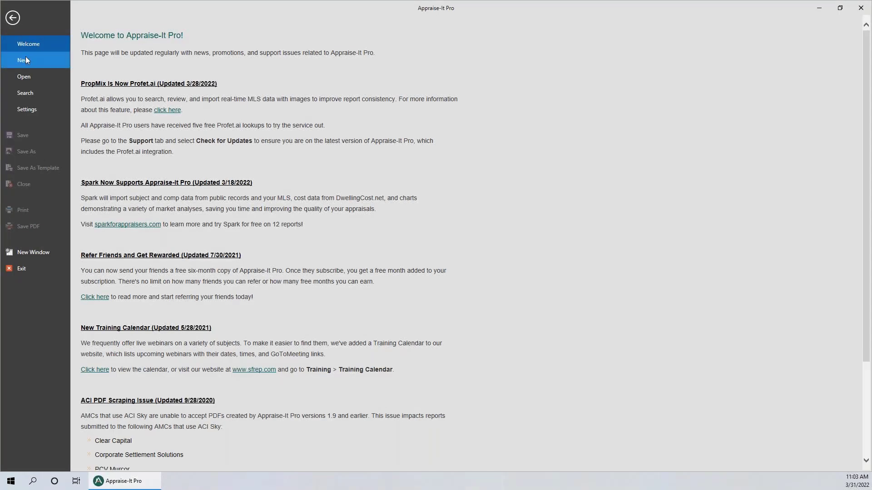
{"action": "left_click", "coordinate": [25, 59]}
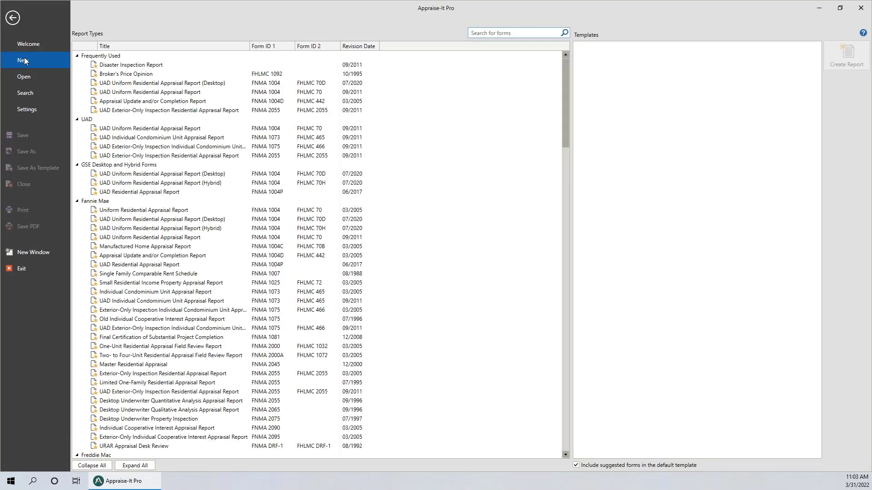
{"action": "left_click", "coordinate": [208, 93]}
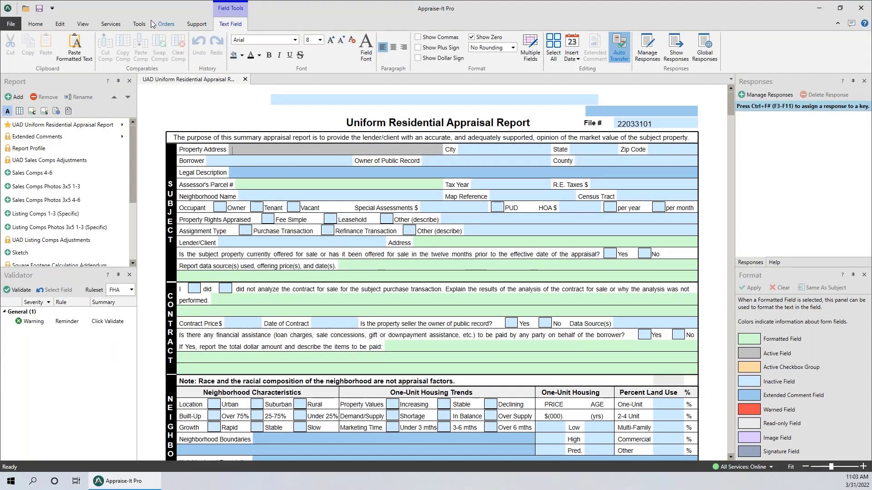
Launch Sketch-It from the report and maximize its window.
{"action": "left_click", "coordinate": [134, 26]}
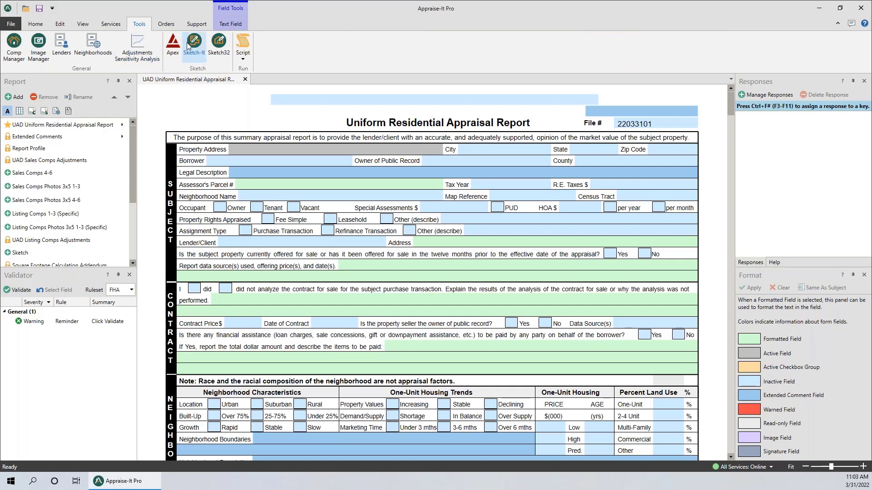
{"action": "left_click", "coordinate": [194, 48]}
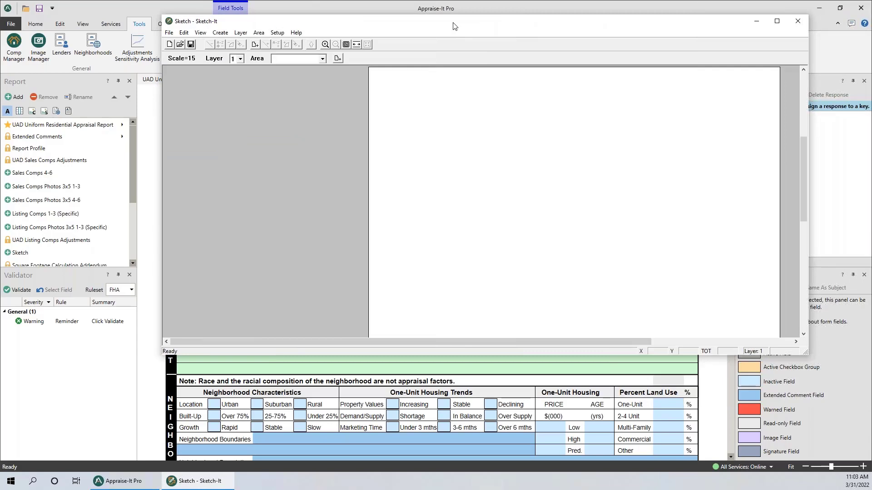
{"action": "double_click", "coordinate": [454, 26]}
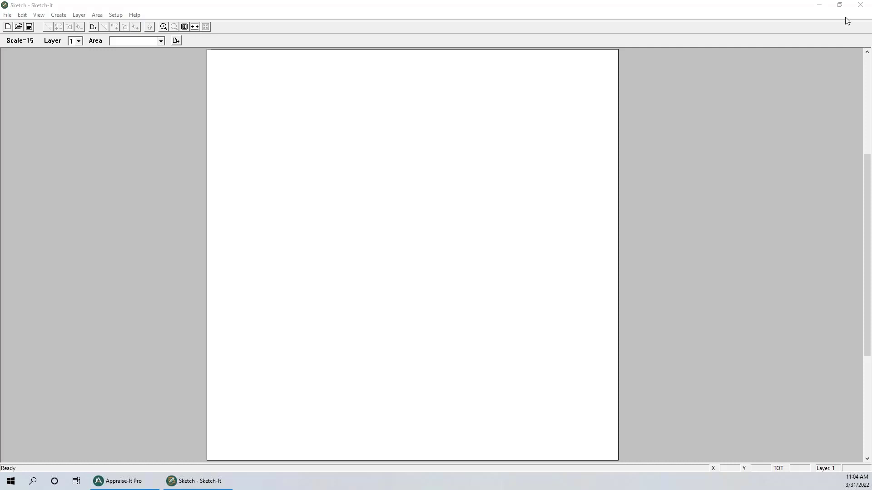
Create a positive Living Area named First Floor and draw its top wall 50 ft to the right from the page's upper-left part.
{"action": "left_click", "coordinate": [176, 41]}
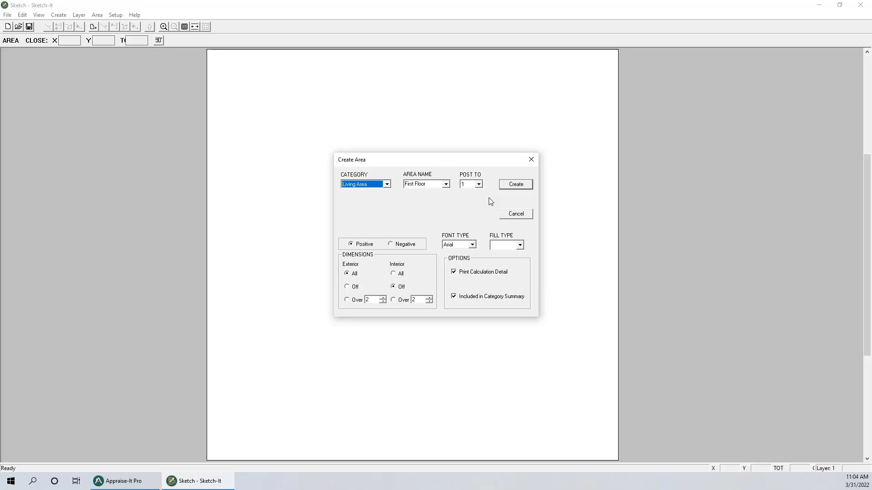
{"action": "left_click", "coordinate": [509, 185]}
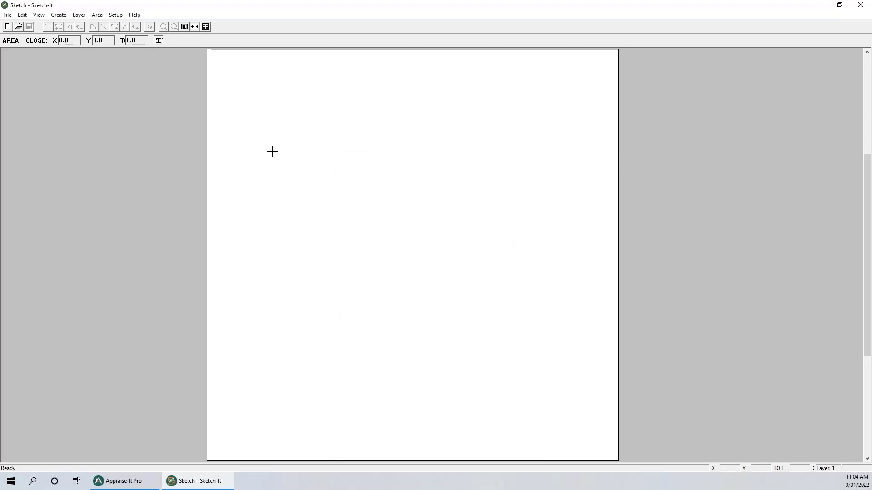
{"action": "right_click", "coordinate": [251, 120]}
{"action": "type", "text": "50"}
{"action": "key", "text": "Right"}
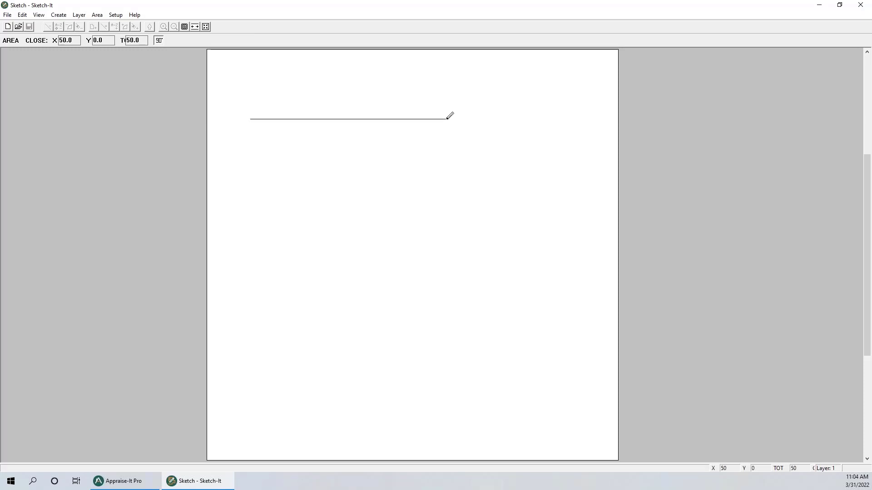
{"action": "key", "text": "Return"}
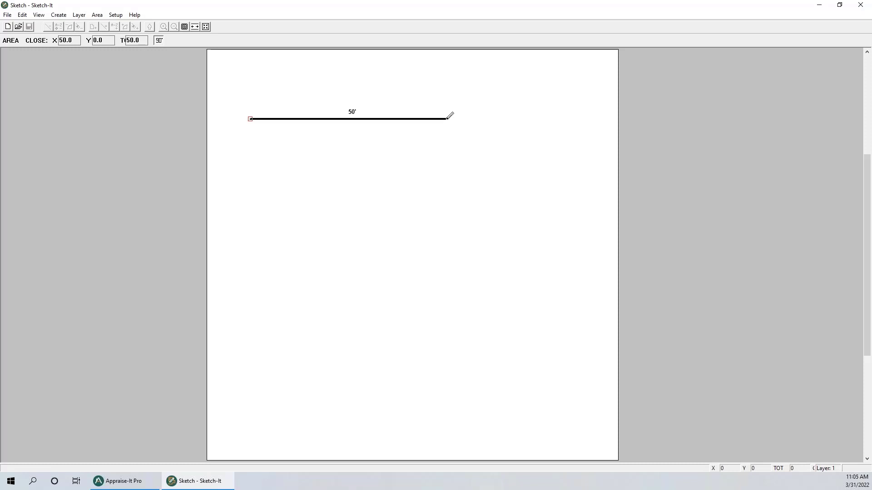
Draw the First Floor's right wall 60 ft downward from the end of the 50 ft wall.
{"action": "type", "text": "60"}
{"action": "key", "text": "Down"}
{"action": "key", "text": "Return"}
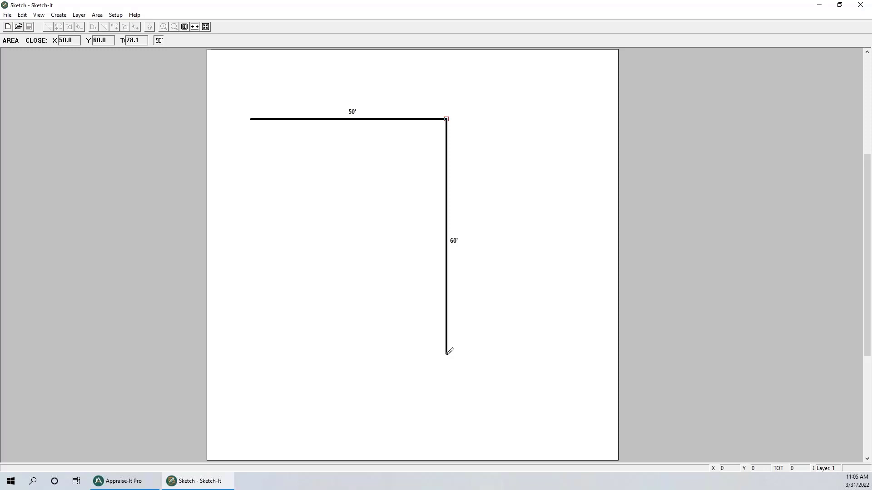
{"action": "type", "text": "5"}
{"action": "type", "text": "5"}
{"action": "key", "text": "Left"}
{"action": "type", "text": "5"}
{"action": "key", "text": "Escape"}
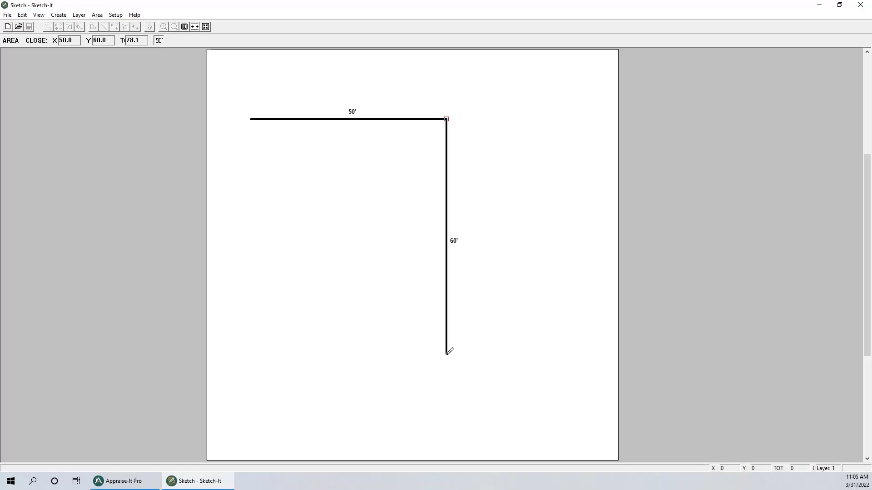
Close the First Floor outline with walls 55.5 ft left, 30 ft up, 5.5 ft right and 30 ft up, and centre the sketch on the page.
{"action": "left_click", "coordinate": [230, 354]}
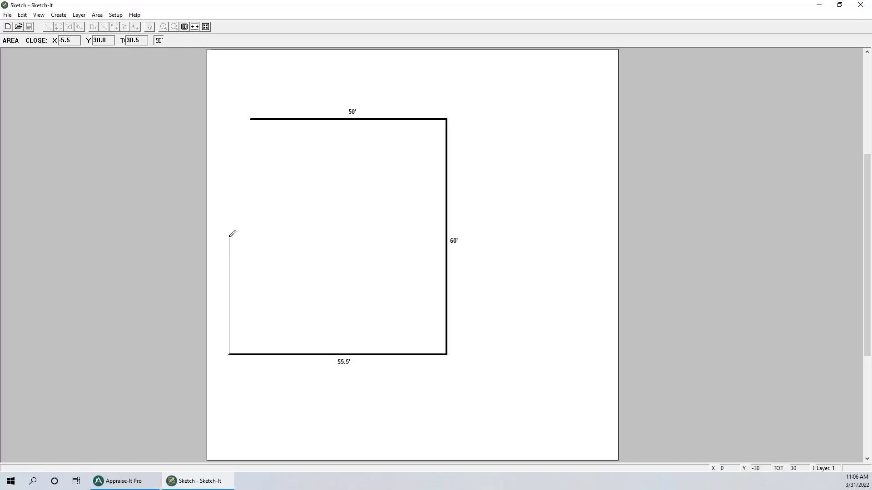
{"action": "left_click", "coordinate": [230, 236]}
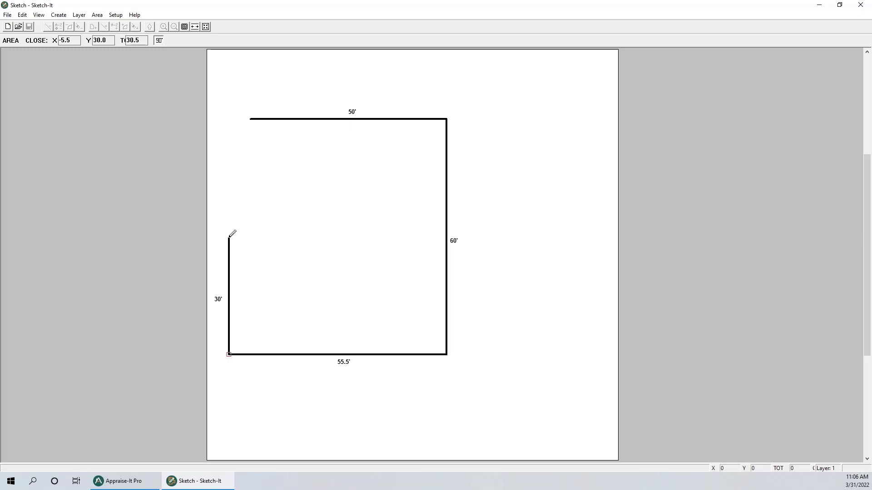
{"action": "type", "text": "5.5"}
{"action": "key", "text": "Right"}
{"action": "key", "text": "Return"}
{"action": "type", "text": "30"}
{"action": "key", "text": "Up"}
{"action": "key", "text": "Return"}
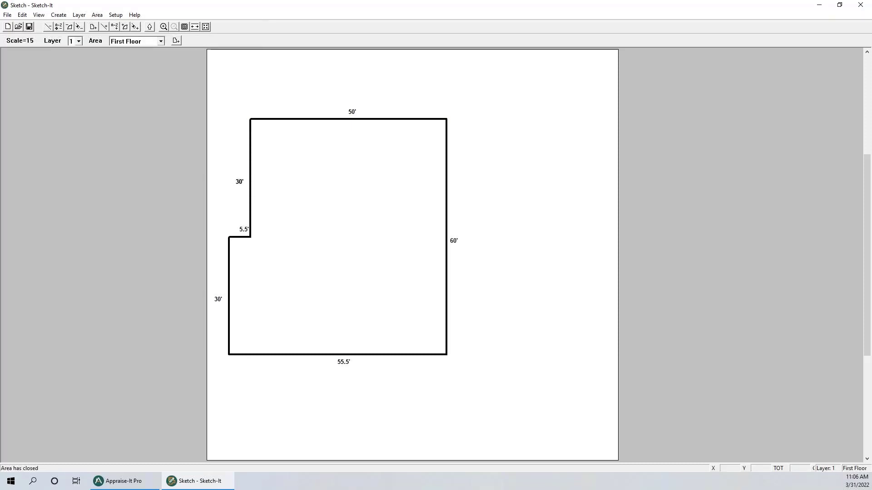
{"action": "left_click", "coordinate": [206, 28]}
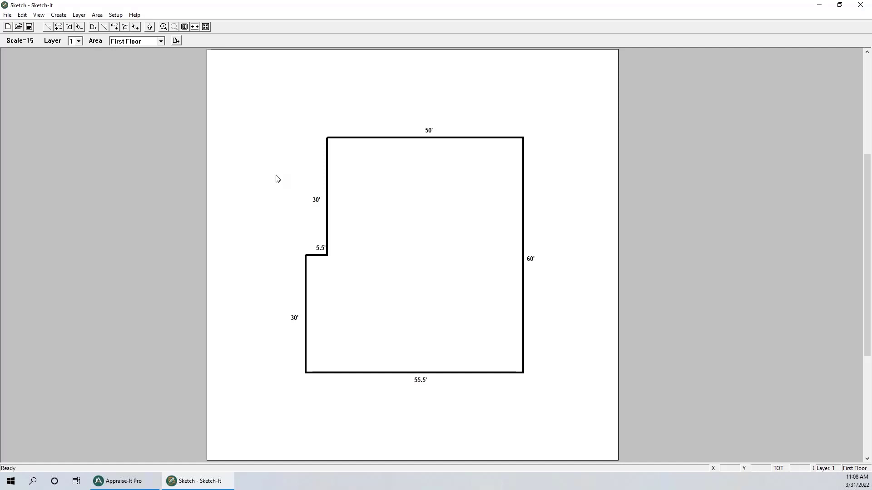
Create a negative First Floor living area with exterior dimensions off and a grey fill.
{"action": "left_click", "coordinate": [176, 40]}
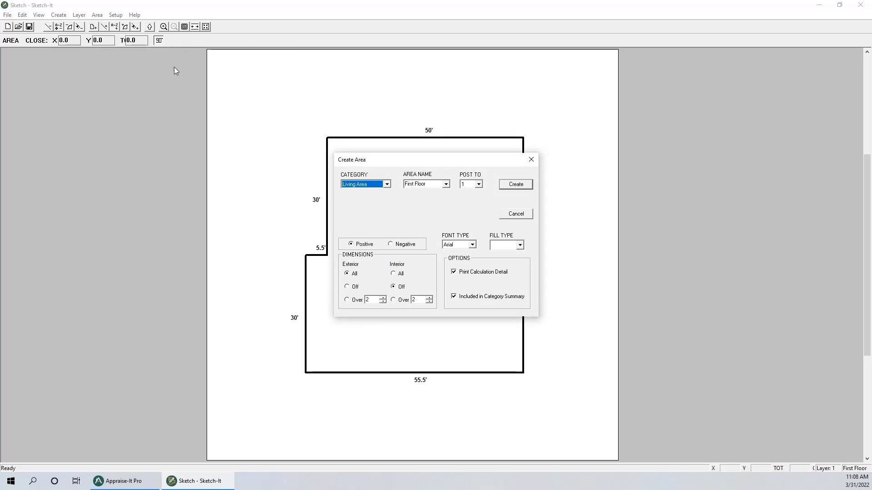
{"action": "left_click", "coordinate": [391, 245]}
{"action": "left_click", "coordinate": [348, 288]}
{"action": "left_click", "coordinate": [520, 245]}
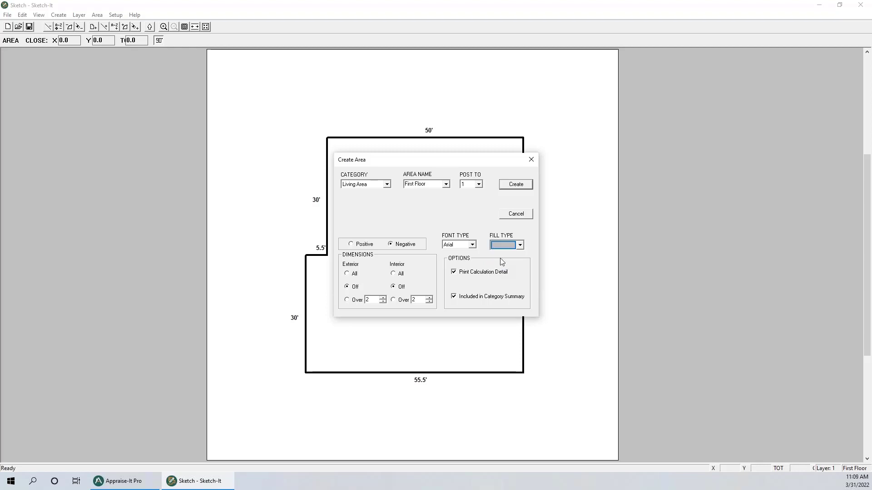
{"action": "left_click", "coordinate": [517, 185]}
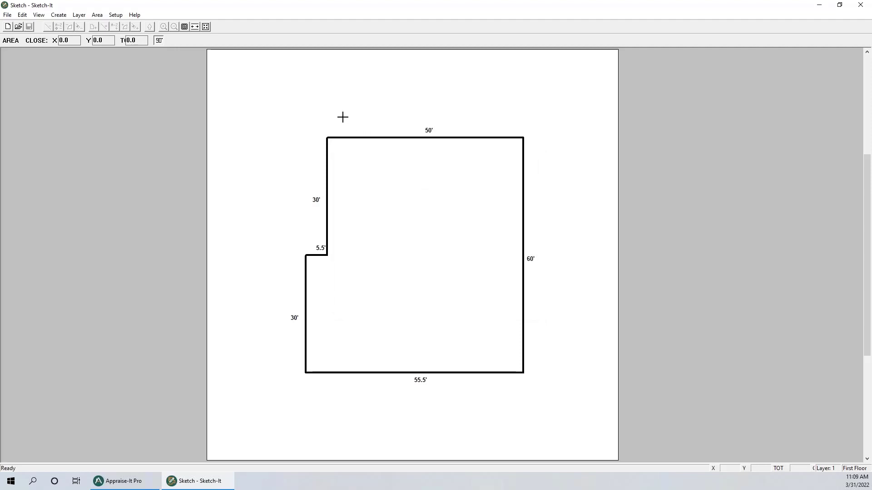
Outline the negative area from the floor's upper-left corner: 5 ft right, 30 ft down, 5 ft left, and back to the starting corner.
{"action": "left_click", "coordinate": [327, 137]}
{"action": "left_click", "coordinate": [327, 138]}
{"action": "type", "text": "5"}
{"action": "key", "text": "Right"}
{"action": "key", "text": "Return"}
{"action": "type", "text": "30"}
{"action": "key", "text": "Down"}
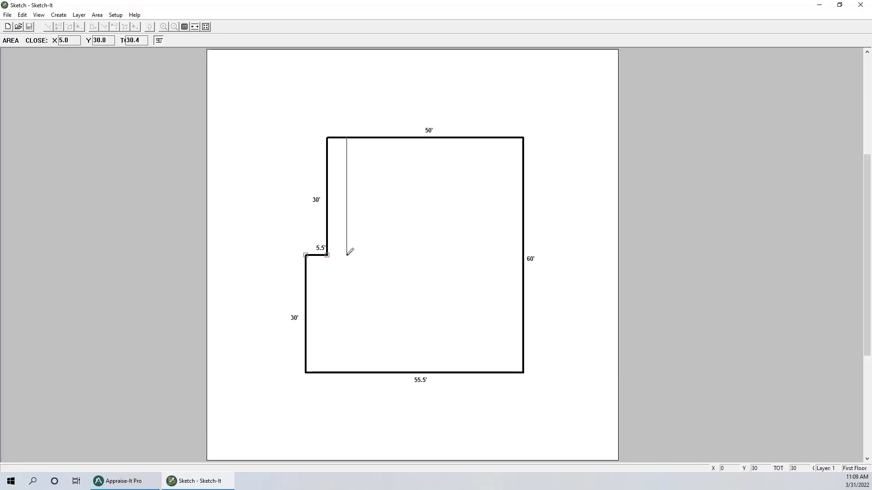
{"action": "key", "text": "Return"}
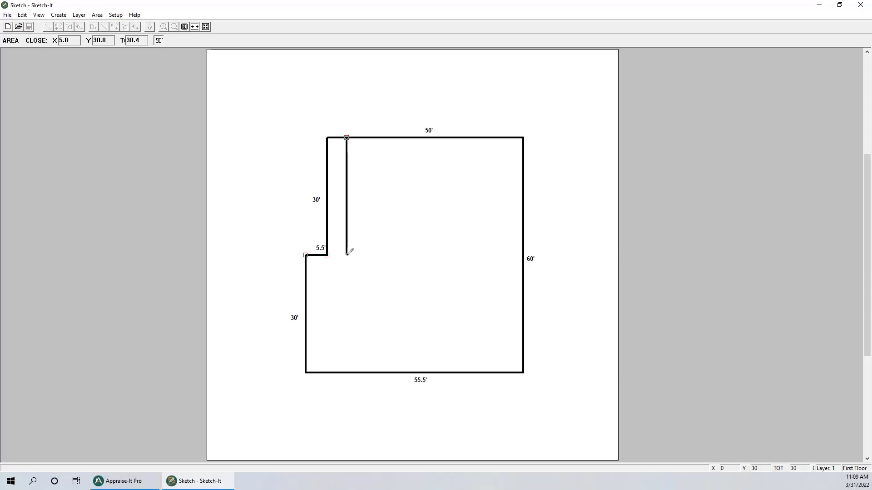
{"action": "type", "text": "5"}
{"action": "key", "text": "Left"}
{"action": "key", "text": "Return"}
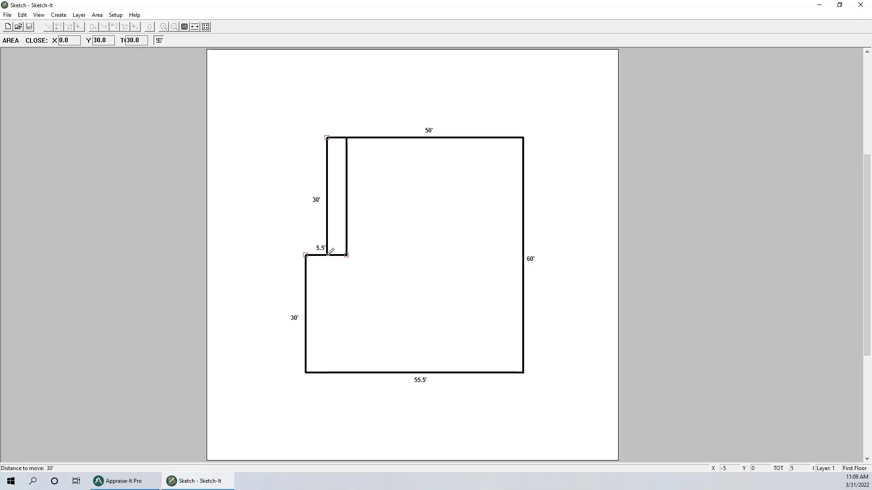
{"action": "left_click", "coordinate": [327, 137]}
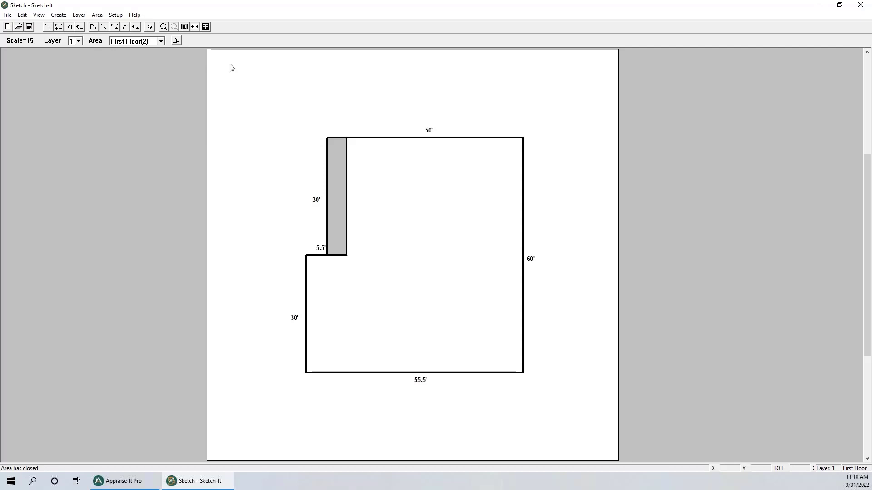
Create another negative First Floor living area, again with exterior dimensions off and a grey fill.
{"action": "left_click", "coordinate": [176, 41]}
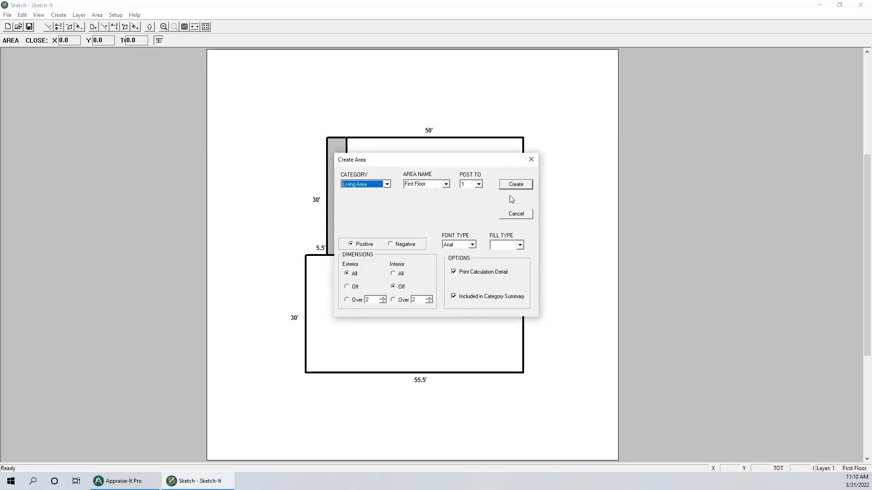
{"action": "left_click", "coordinate": [393, 244]}
{"action": "left_click", "coordinate": [348, 287]}
{"action": "left_click", "coordinate": [509, 245]}
{"action": "left_click", "coordinate": [509, 263]}
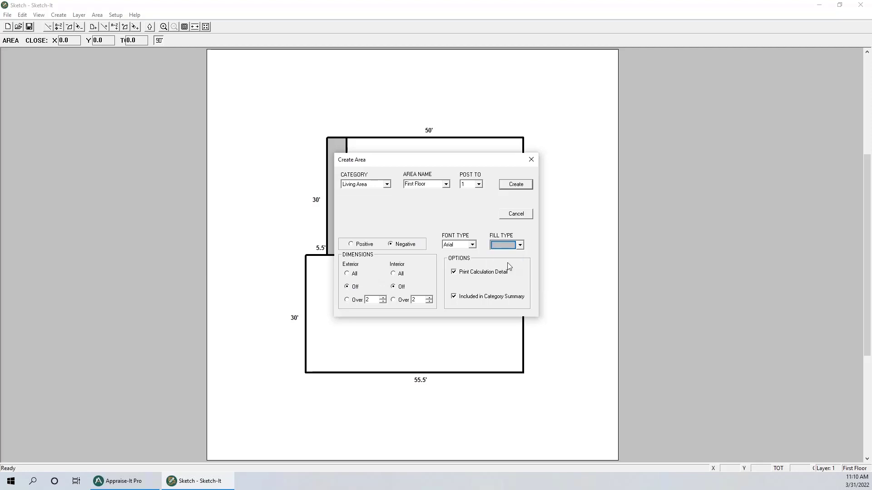
{"action": "left_click", "coordinate": [516, 185]}
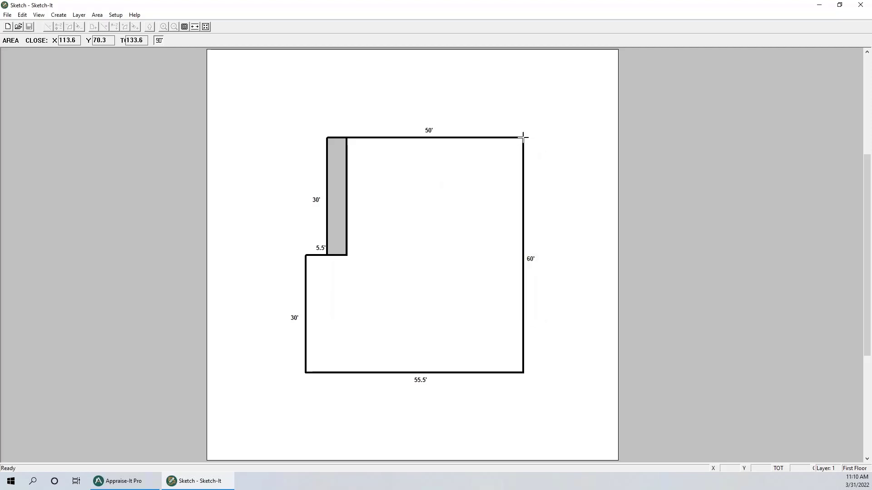
Outline the second negative area from the floor's upper-right corner: 5 ft left, 30 ft down, 5 ft right and 30 ft up.
{"action": "type", "text": "5"}
{"action": "key", "text": "Left"}
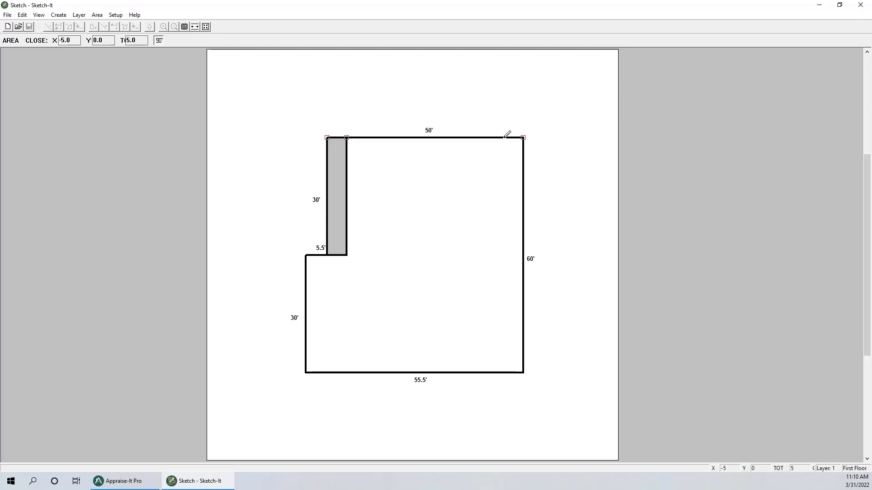
{"action": "type", "text": "30"}
{"action": "key", "text": "Down"}
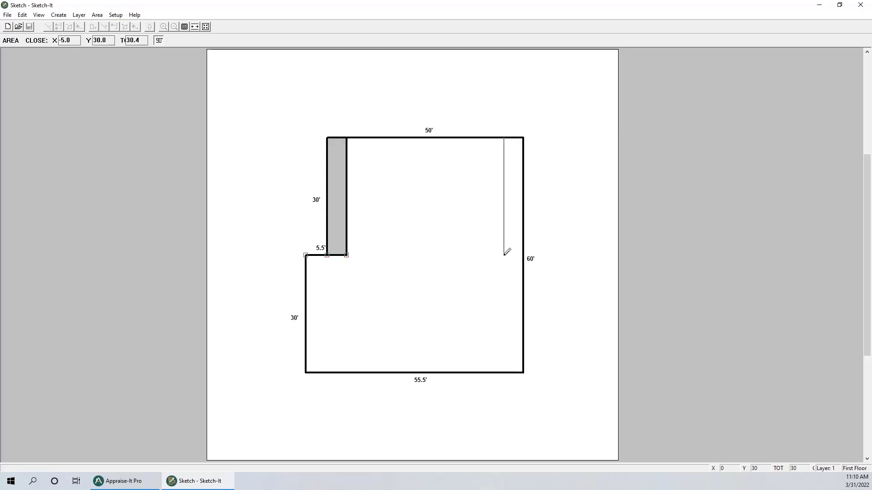
{"action": "type", "text": "5"}
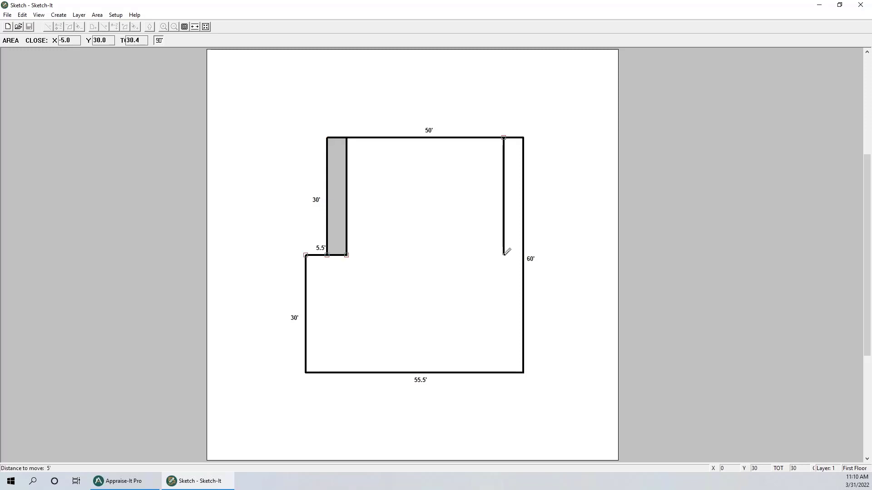
{"action": "key", "text": "Right"}
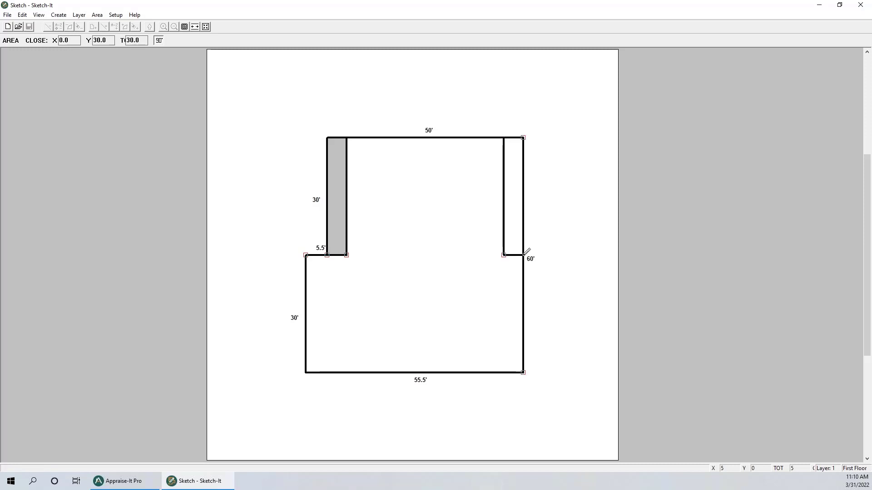
{"action": "type", "text": "30"}
{"action": "key", "text": "Up"}
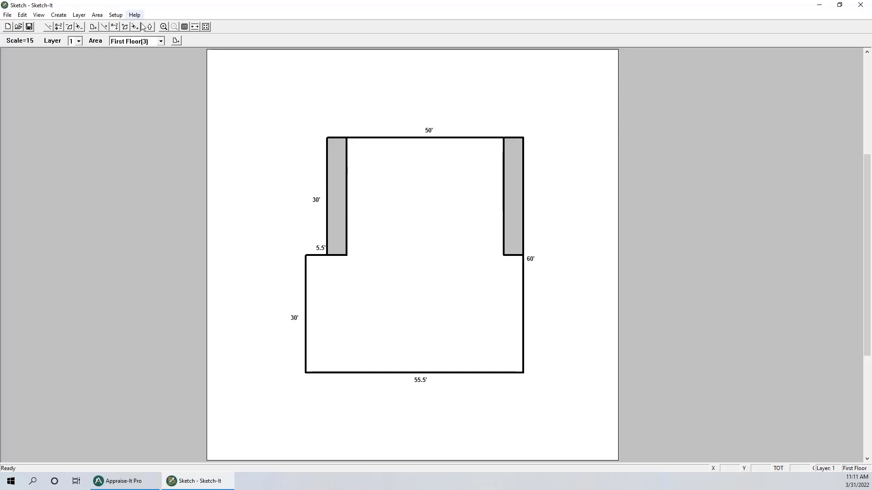
Add the text "Less than 5ft." in Arial and place it vertically, reading upward, inside the left grey negative area.
{"action": "left_click", "coordinate": [115, 28]}
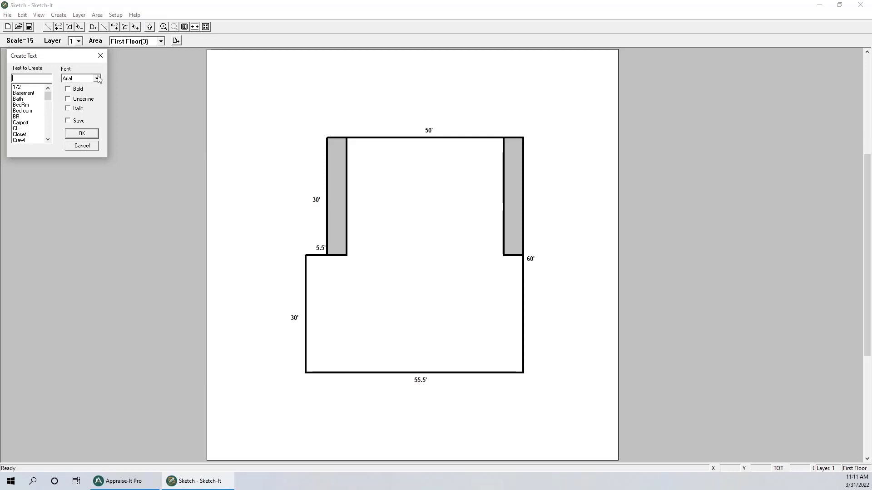
{"action": "type", "text": "Less than 5ft."}
{"action": "left_click", "coordinate": [89, 136]}
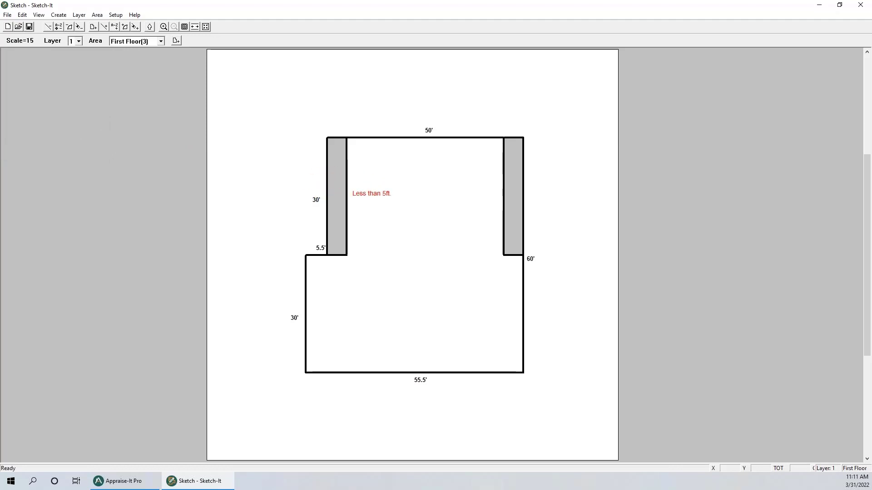
{"action": "right_click", "coordinate": [353, 189]}
{"action": "right_click", "coordinate": [352, 190]}
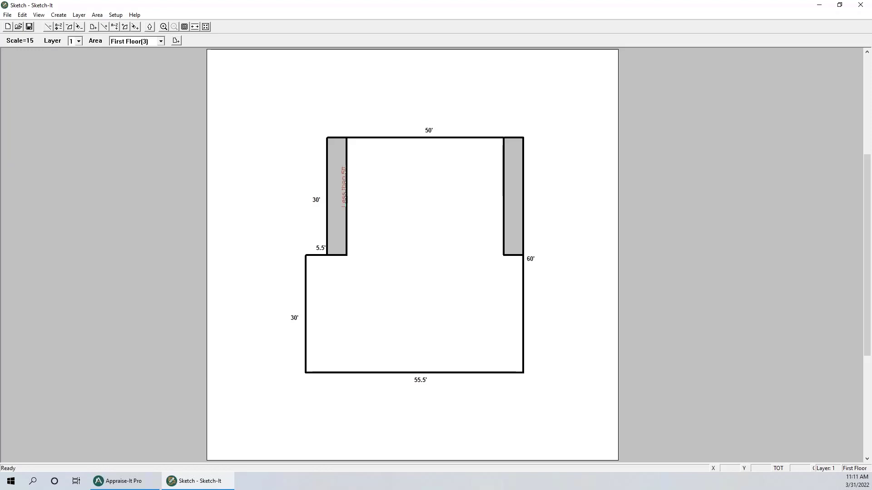
{"action": "left_click", "coordinate": [334, 214]}
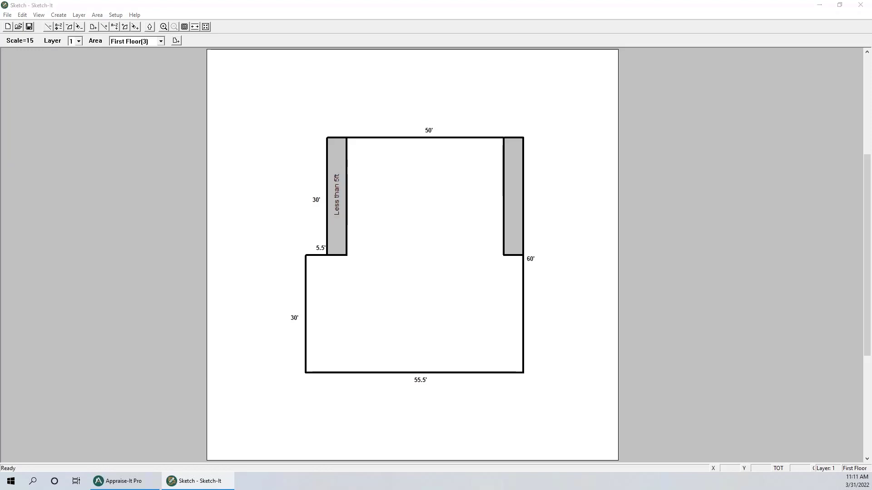
Add a second "Less than 5ft." label, rotated to read downward, inside the right grey negative area and finish adding text.
{"action": "left_click", "coordinate": [82, 134]}
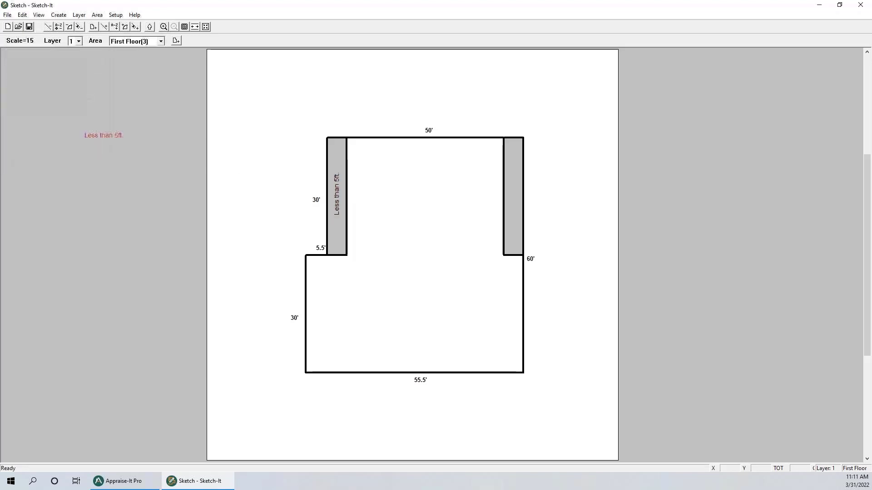
{"action": "right_click", "coordinate": [427, 174]}
{"action": "right_click", "coordinate": [426, 174]}
{"action": "right_click", "coordinate": [424, 174]}
{"action": "right_click", "coordinate": [423, 174]}
{"action": "right_click", "coordinate": [422, 173]}
{"action": "right_click", "coordinate": [421, 173]}
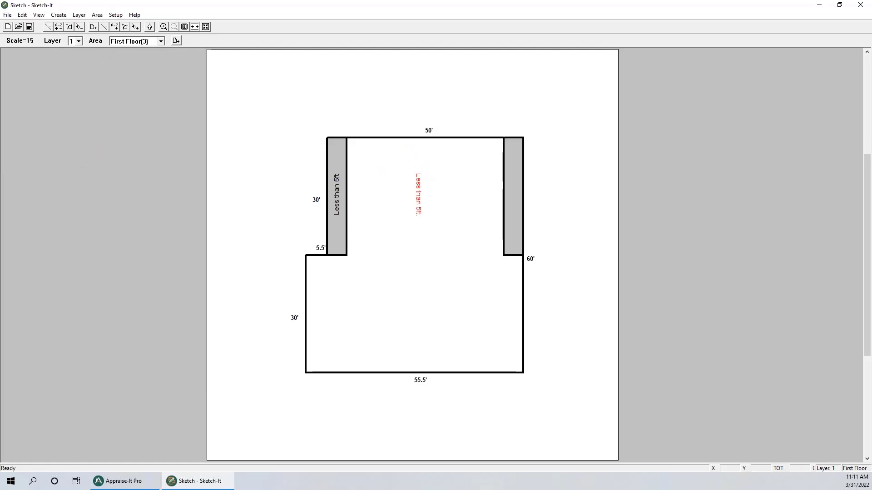
{"action": "left_click", "coordinate": [512, 175]}
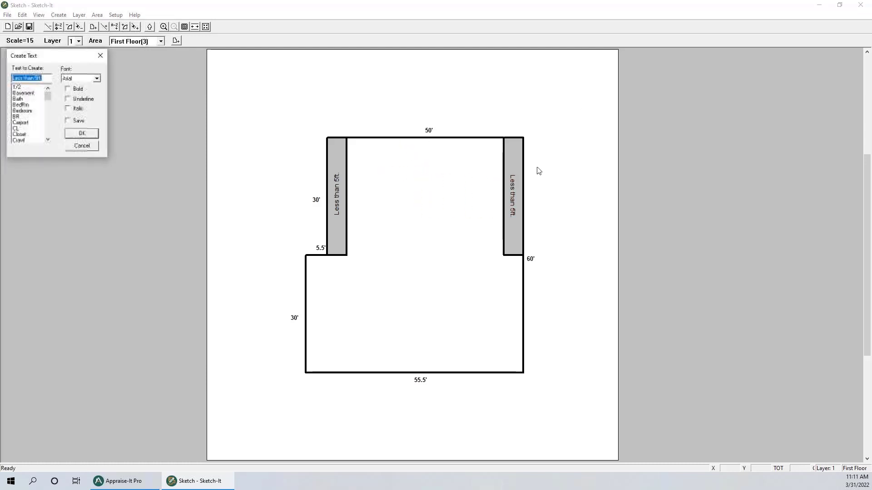
{"action": "left_click", "coordinate": [82, 146]}
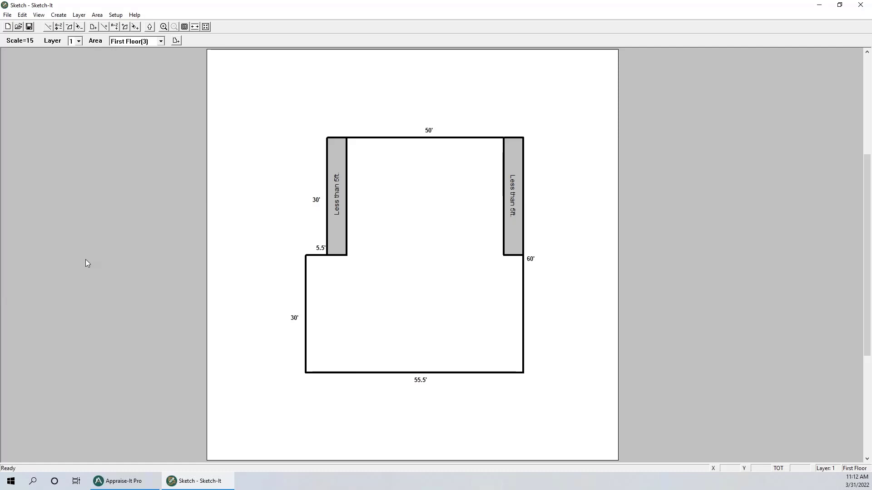
Draw a 40 ft horizontal interior line joining the lower inner corners of the two grey negative areas.
{"action": "left_click", "coordinate": [105, 28]}
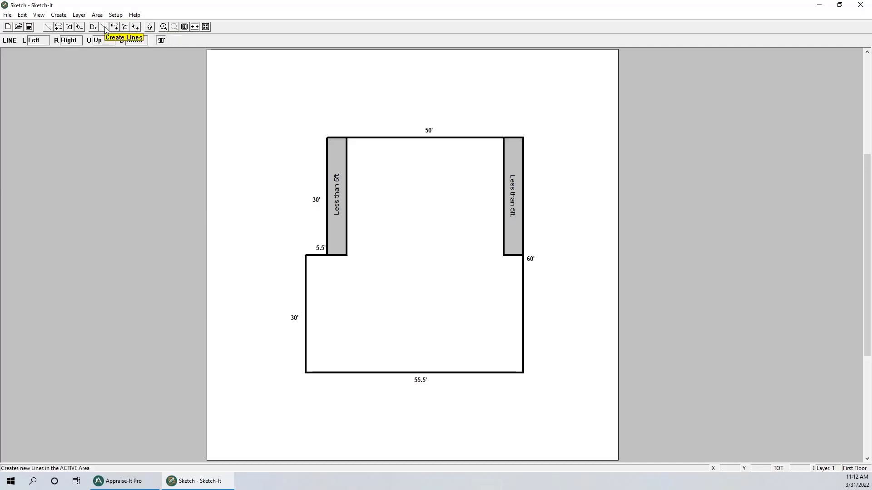
{"action": "left_click", "coordinate": [347, 255]}
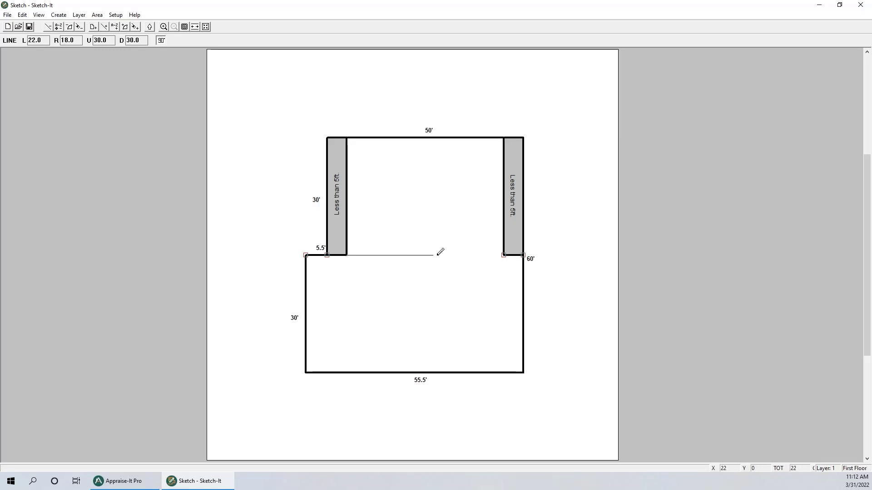
{"action": "left_click", "coordinate": [505, 254]}
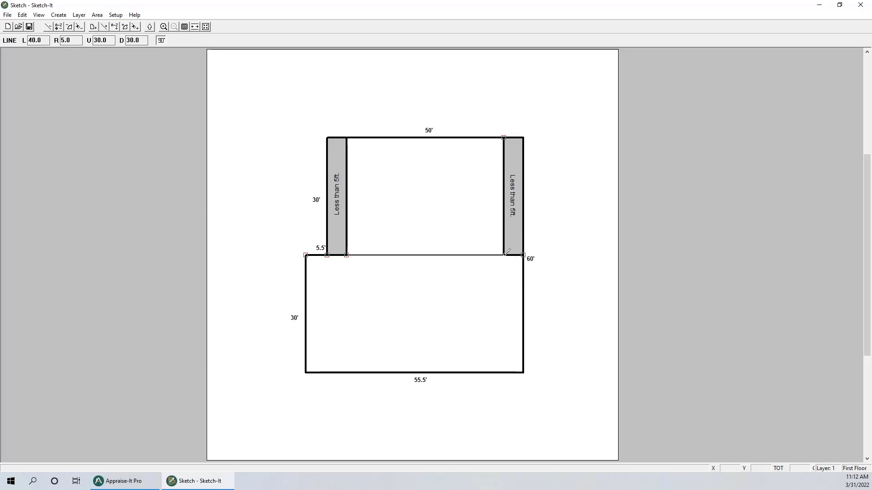
{"action": "key", "text": "Escape"}
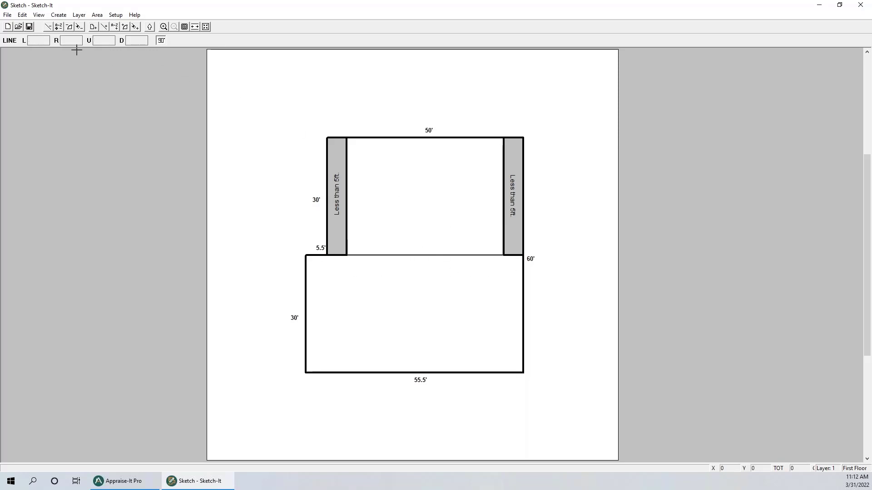
Place a Door (Left) icon with width 3 on the interior line, near the right grey area.
{"action": "left_click", "coordinate": [125, 28]}
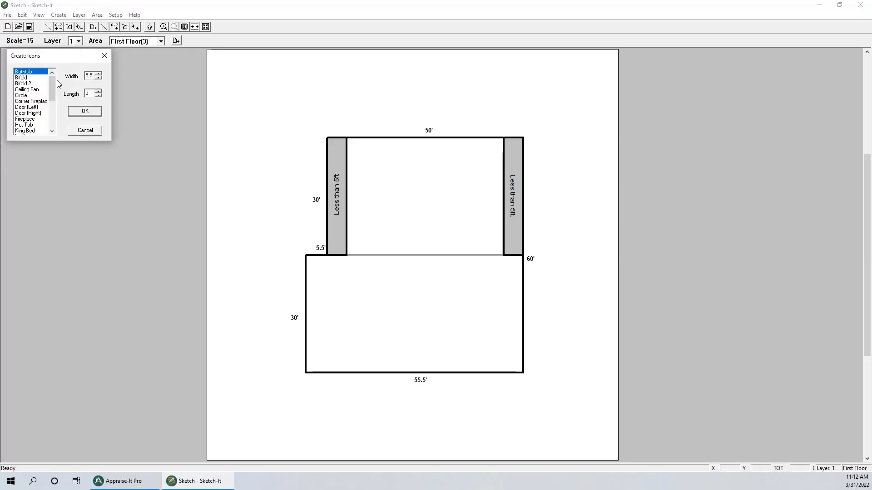
{"action": "left_click", "coordinate": [31, 108]}
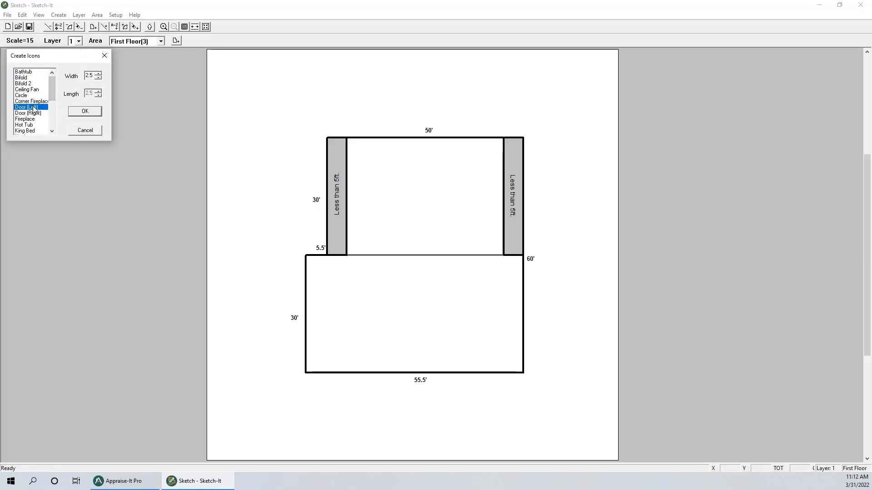
{"action": "left_click", "coordinate": [99, 73]}
{"action": "left_click", "coordinate": [84, 111]}
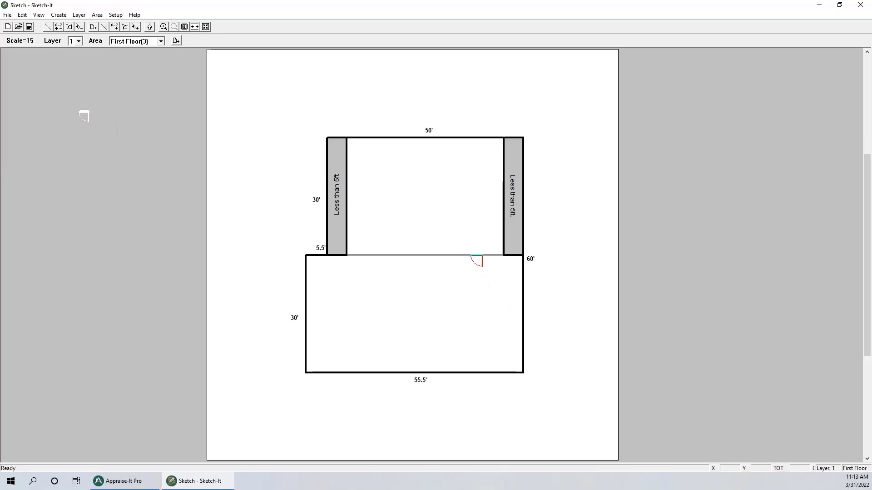
{"action": "left_click", "coordinate": [477, 261]}
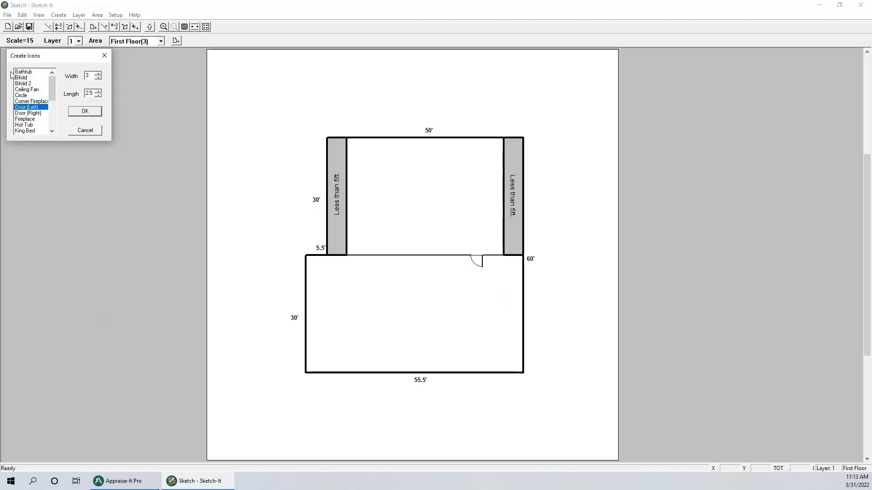
Place a second Door (Left) icon on the interior line near the left grey area and finish adding icons.
{"action": "left_click", "coordinate": [85, 111]}
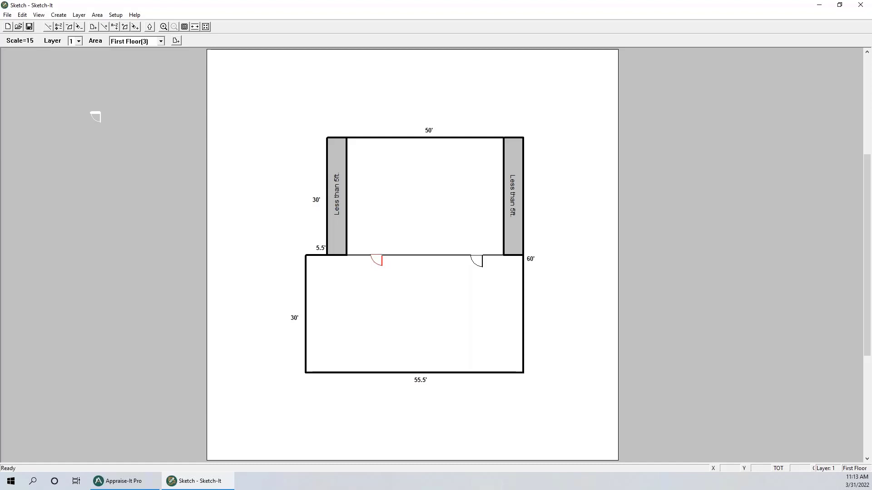
{"action": "left_click", "coordinate": [376, 261]}
{"action": "left_click", "coordinate": [90, 132]}
Start a bay line 8 ft left of the floor's upper-right corner and draw its diagonal 5 ft up and 5 ft left.
{"action": "left_click", "coordinate": [104, 27]}
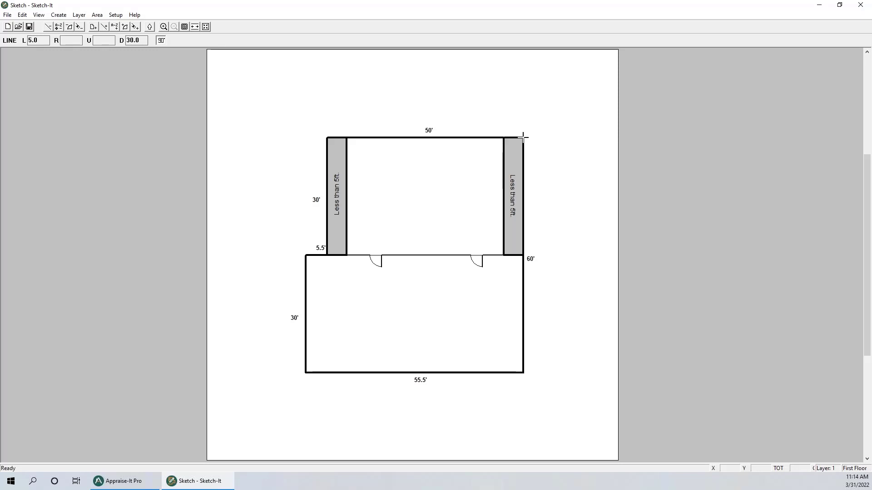
{"action": "type", "text": "8"}
{"action": "key", "text": "Left"}
{"action": "left_click", "coordinate": [492, 137]}
{"action": "type", "text": "5"}
{"action": "key", "text": "Up"}
{"action": "type", "text": "5"}
{"action": "key", "text": "Left"}
{"action": "key", "text": "Return"}
Complete the bay with a 10 ft line to the left and a diagonal 5 ft left and 5 ft down to the wall.
{"action": "type", "text": "10"}
{"action": "key", "text": "Left"}
{"action": "key", "text": "Return"}
{"action": "type", "text": "5"}
{"action": "key", "text": "Left"}
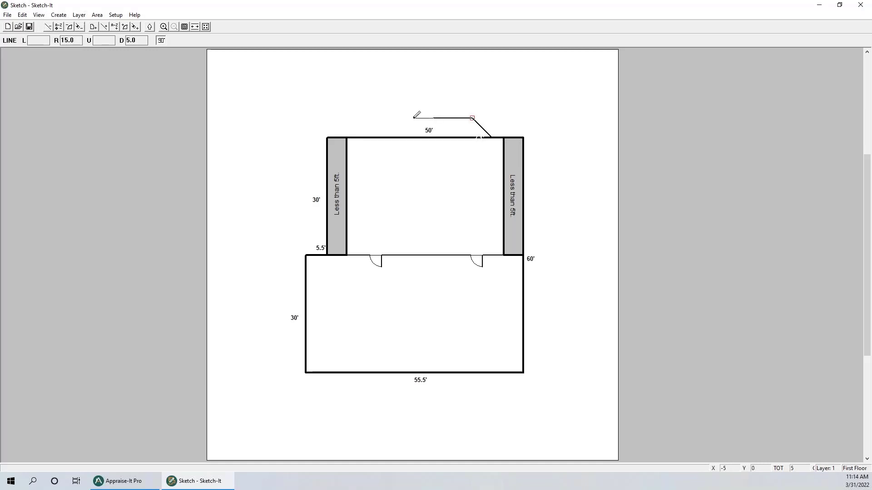
{"action": "type", "text": "5"}
{"action": "key", "text": "Down"}
{"action": "key", "text": "Return"}
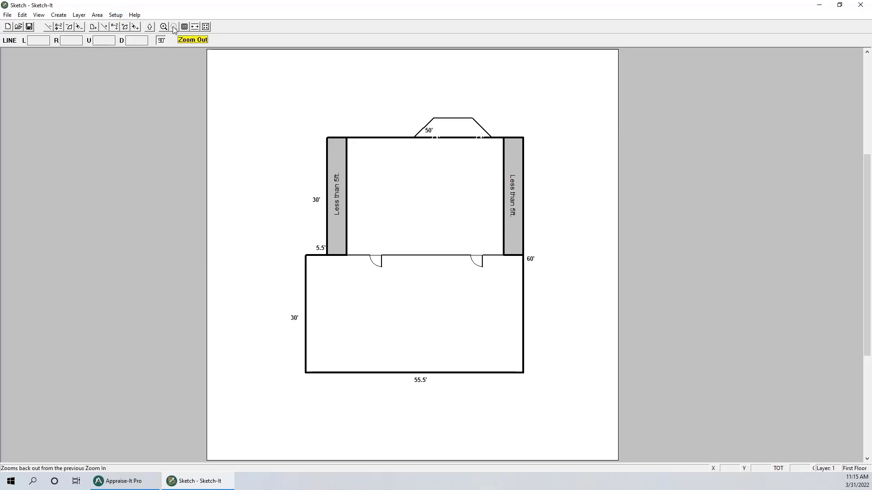
{"action": "left_click", "coordinate": [93, 27]}
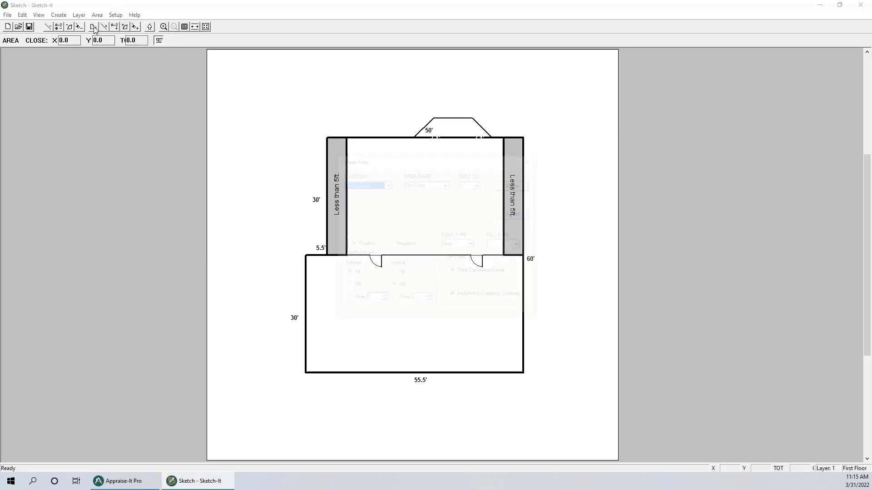
{"action": "left_click", "coordinate": [380, 186]}
{"action": "left_click", "coordinate": [362, 199]}
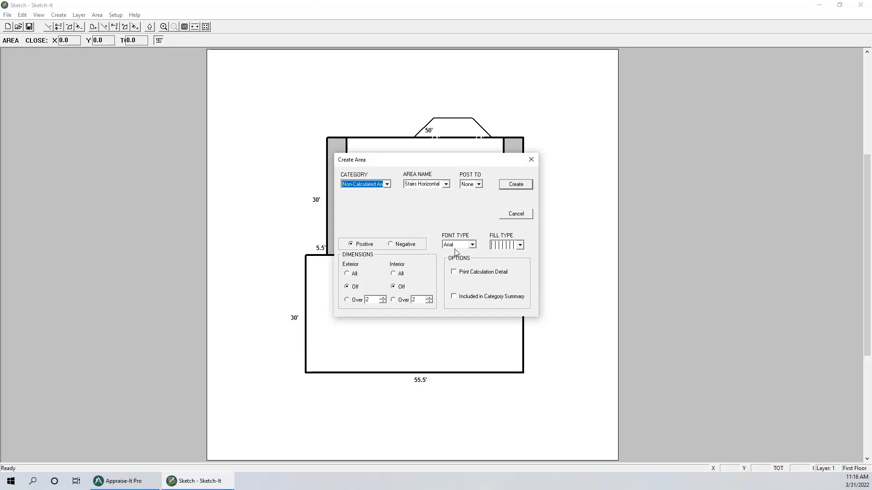
{"action": "left_click", "coordinate": [530, 161]}
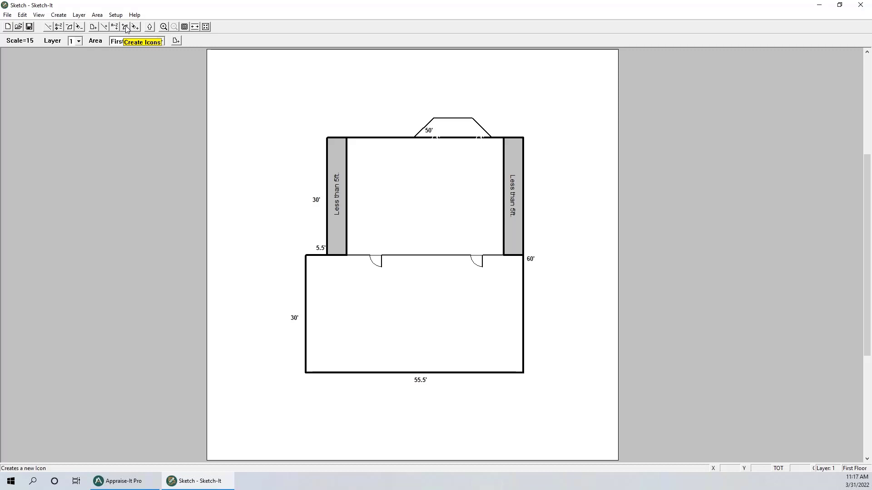
Create a Stairs icon with width 4 and length 6 and drop it in the empty space outside the sketch page.
{"action": "left_click", "coordinate": [127, 28]}
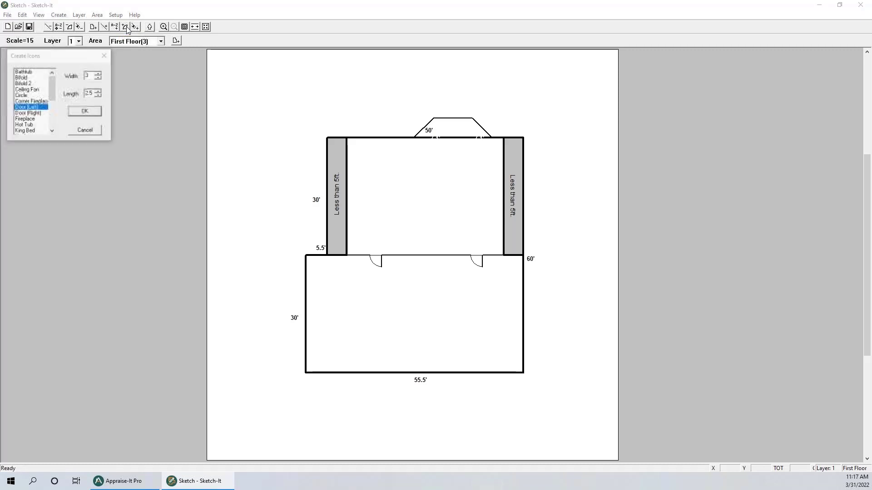
{"action": "scroll", "coordinate": [53, 93], "scroll_direction": "down", "scroll_amount": 5}
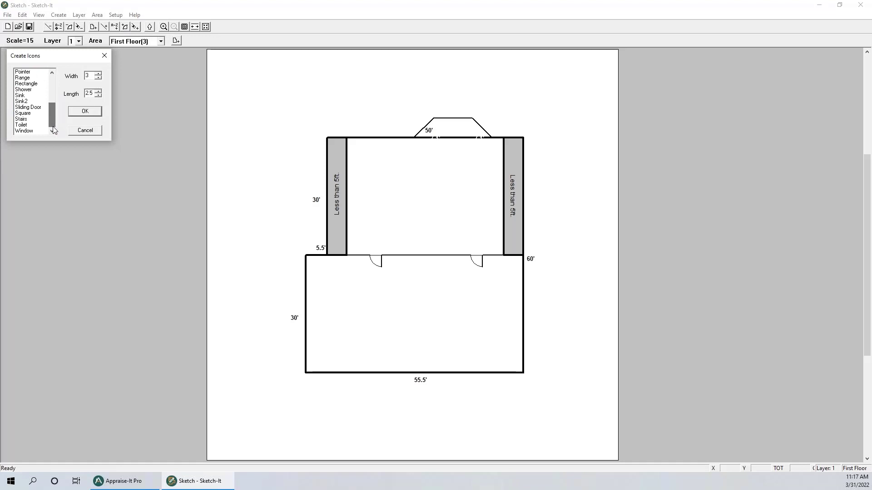
{"action": "left_click", "coordinate": [22, 119]}
{"action": "double_click", "coordinate": [92, 93]}
{"action": "type", "text": "6"}
{"action": "double_click", "coordinate": [87, 76]}
{"action": "type", "text": "4"}
{"action": "left_click", "coordinate": [85, 111]}
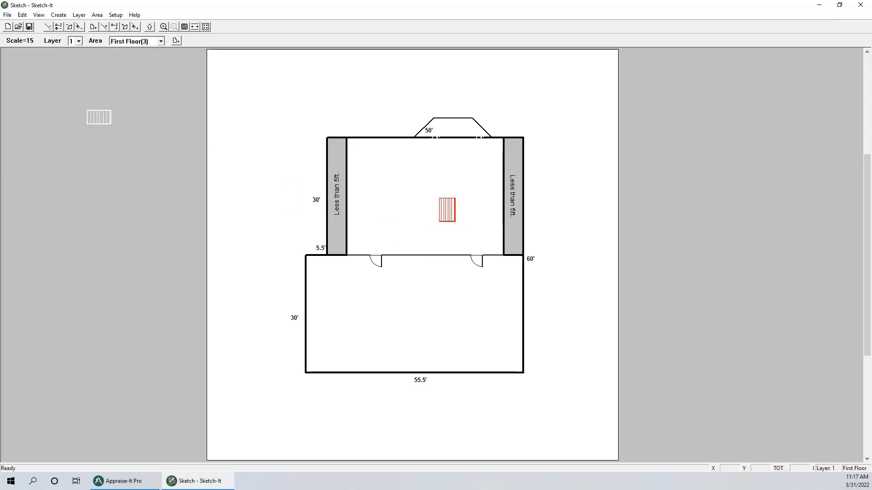
{"action": "left_click", "coordinate": [42, 82]}
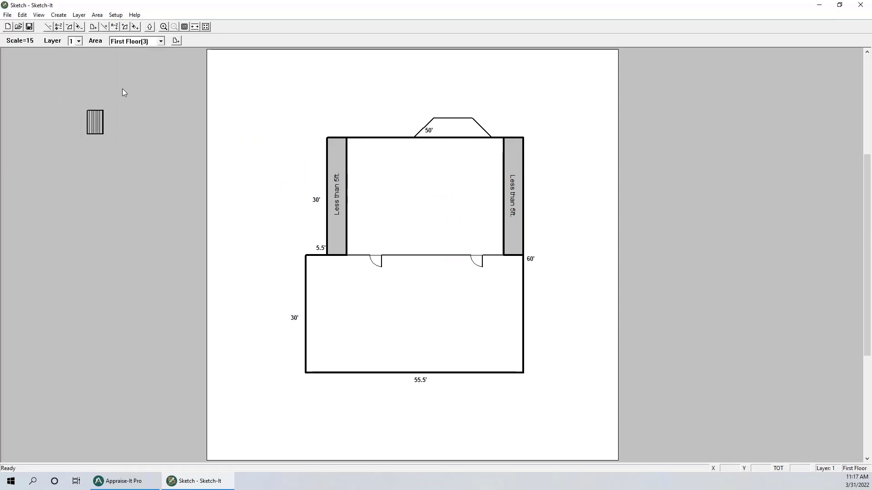
Place a Stairs icon with width 6 and length 4, rotated a quarter turn, against the right wall of the lower section.
{"action": "left_click", "coordinate": [125, 27]}
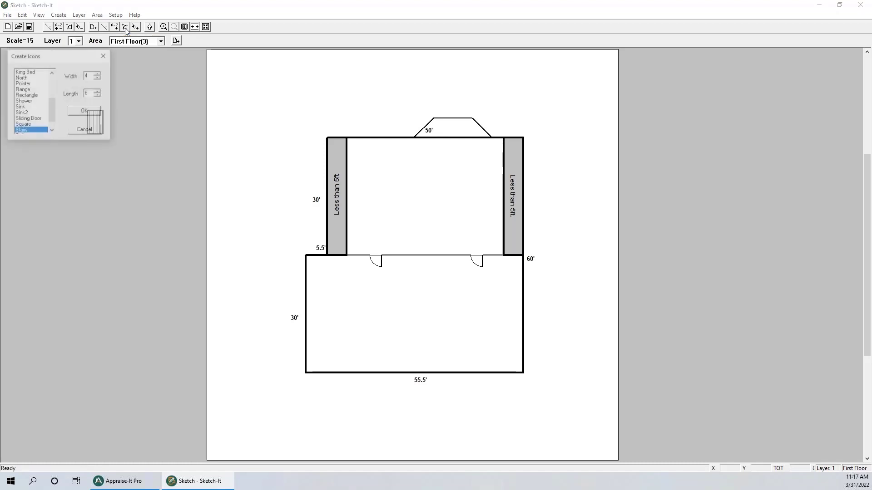
{"action": "double_click", "coordinate": [91, 75]}
{"action": "type", "text": "6"}
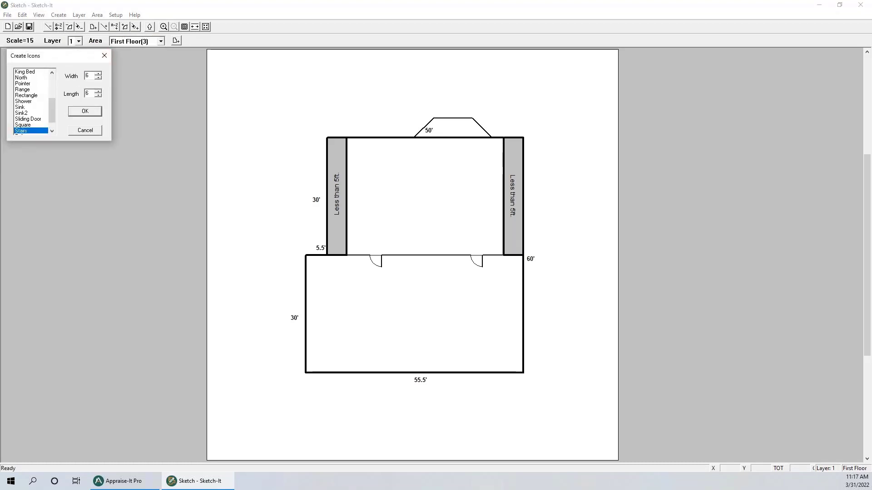
{"action": "key", "text": "Tab"}
{"action": "type", "text": "4"}
{"action": "left_click", "coordinate": [83, 112]}
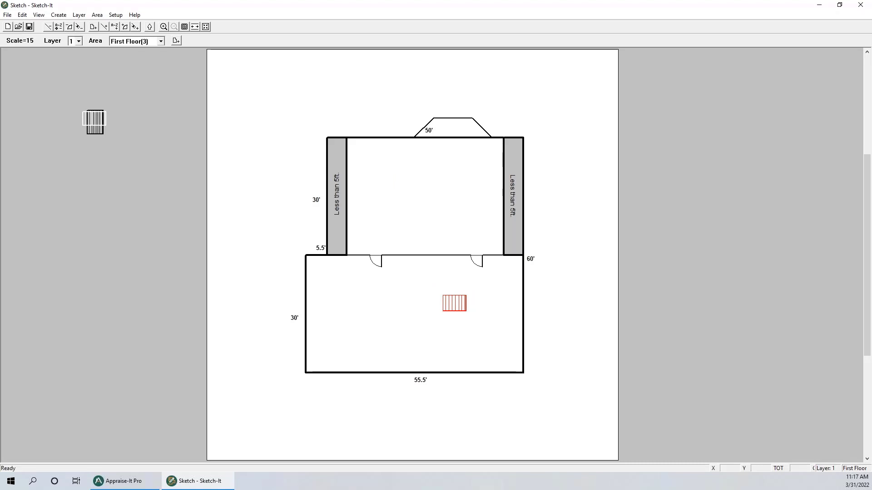
{"action": "right_click", "coordinate": [443, 295]}
{"action": "right_click", "coordinate": [443, 295]}
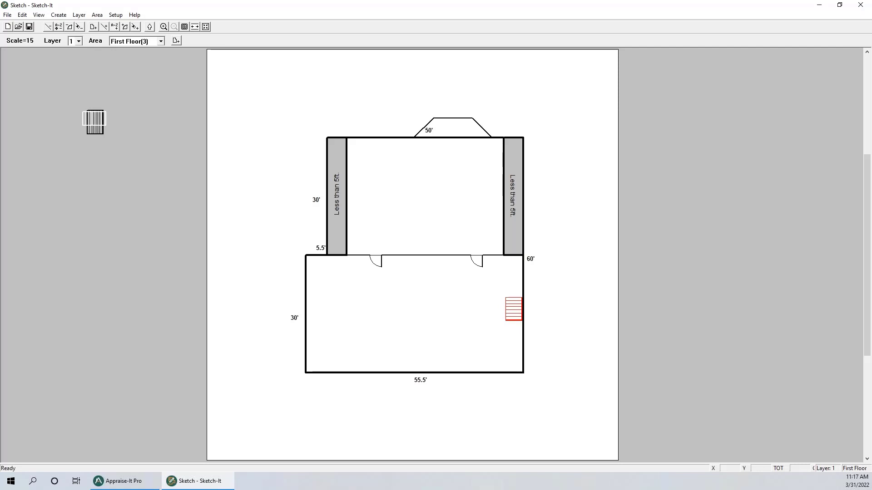
{"action": "left_click", "coordinate": [523, 298]}
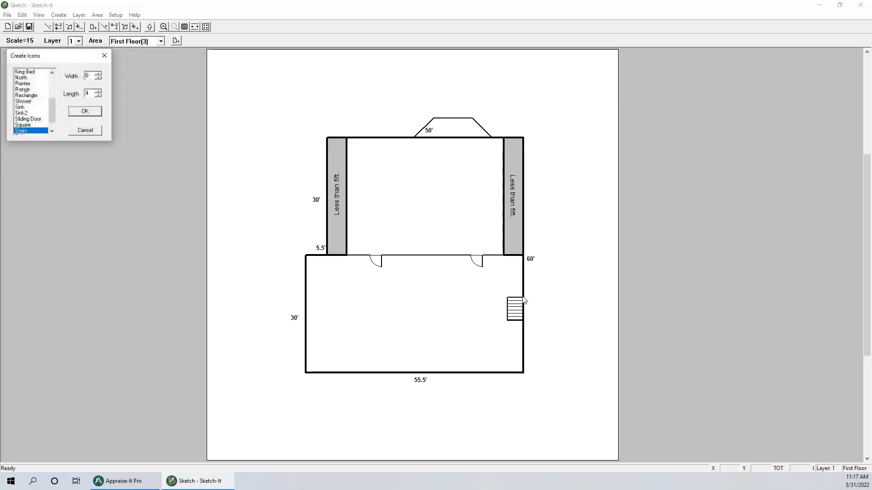
{"action": "left_click", "coordinate": [96, 132]}
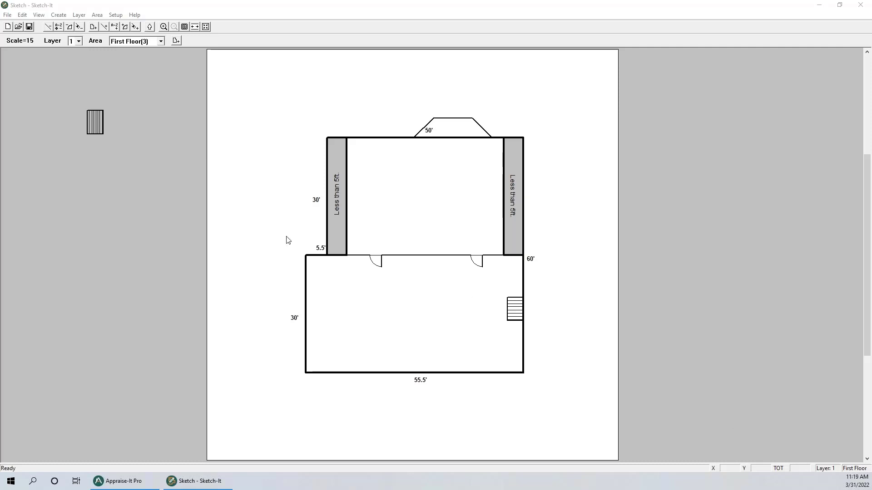
{"action": "left_click", "coordinate": [176, 42]}
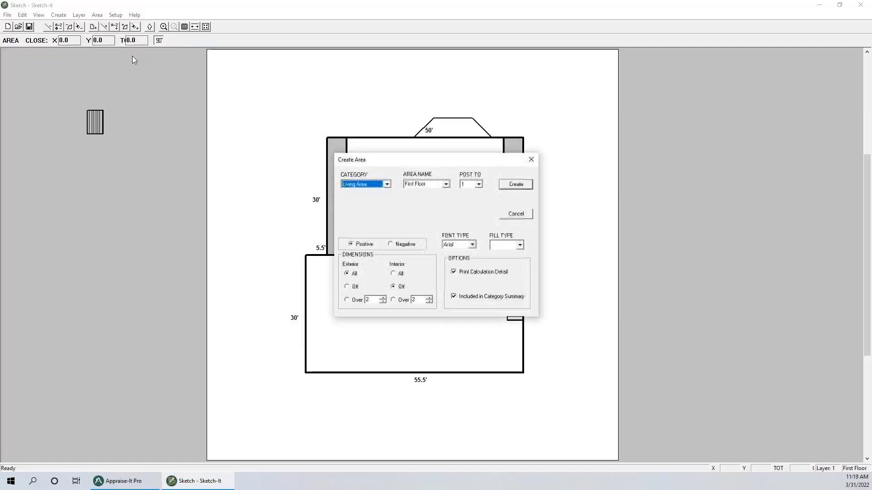
{"action": "left_click", "coordinate": [517, 184]}
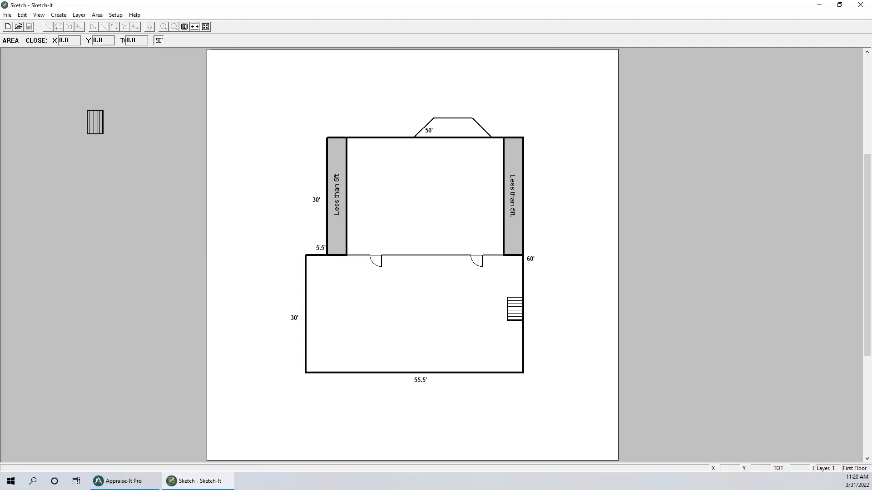
{"action": "left_click", "coordinate": [305, 373]}
{"action": "type", "text": "20'"}
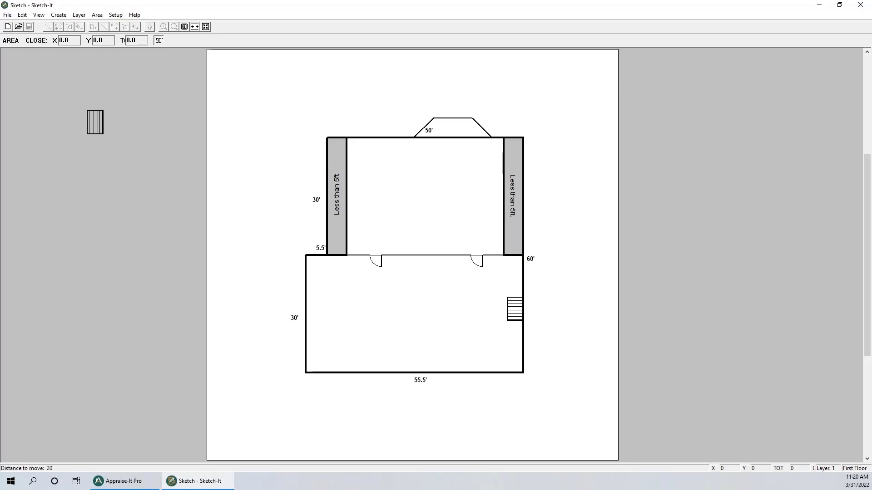
{"action": "key", "text": "Right"}
{"action": "type", "text": "20'2"}
{"action": "key", "text": "Right"}
{"action": "key", "text": "Left"}
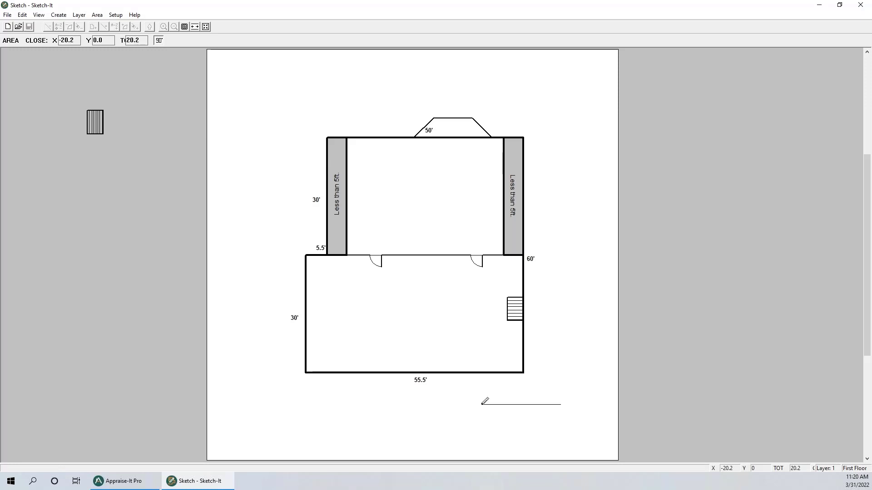
{"action": "key", "text": "Return"}
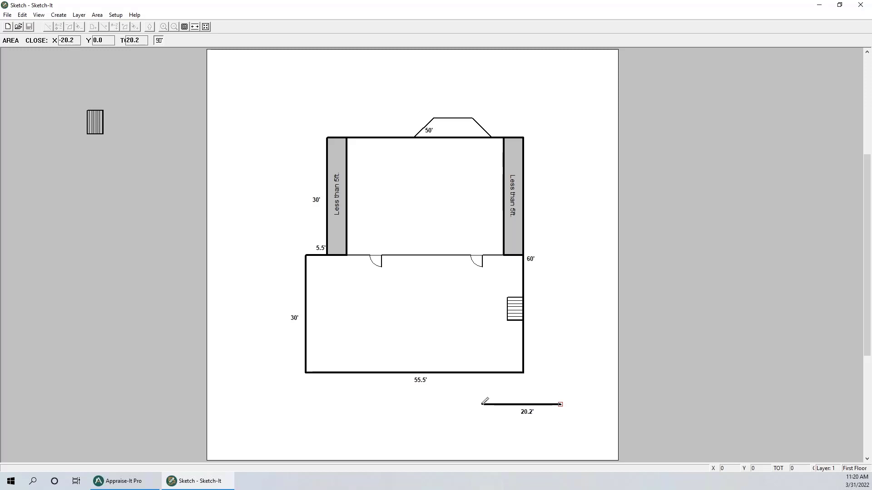
{"action": "key", "text": "Escape"}
{"action": "key", "text": "Return"}
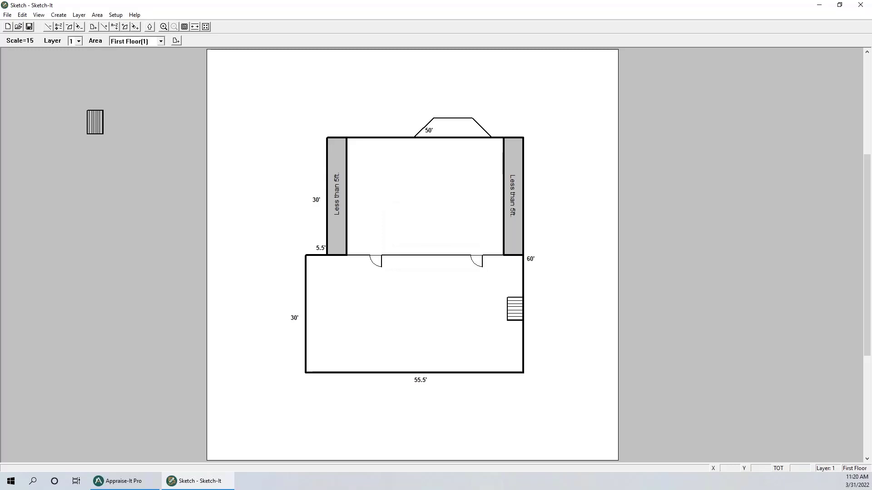
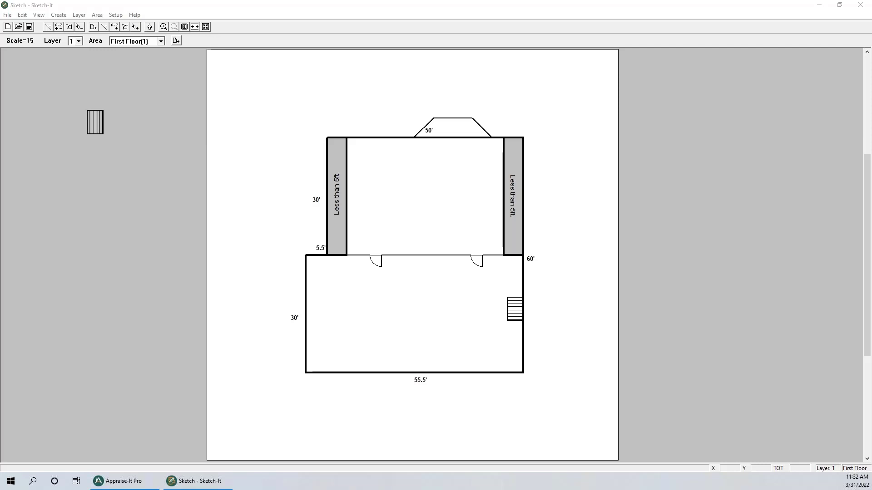
Create a new negative First Floor area in the Living Area category.
{"action": "left_click", "coordinate": [176, 40]}
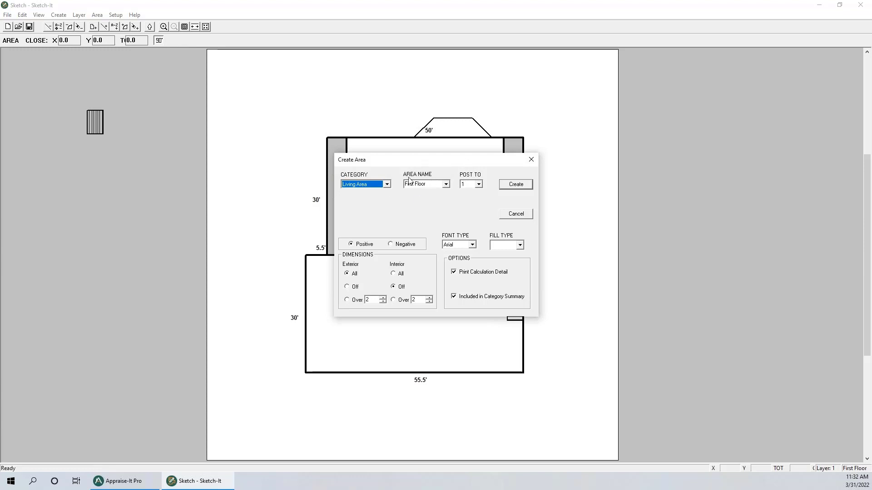
{"action": "left_click", "coordinate": [393, 246]}
{"action": "left_click", "coordinate": [514, 189]}
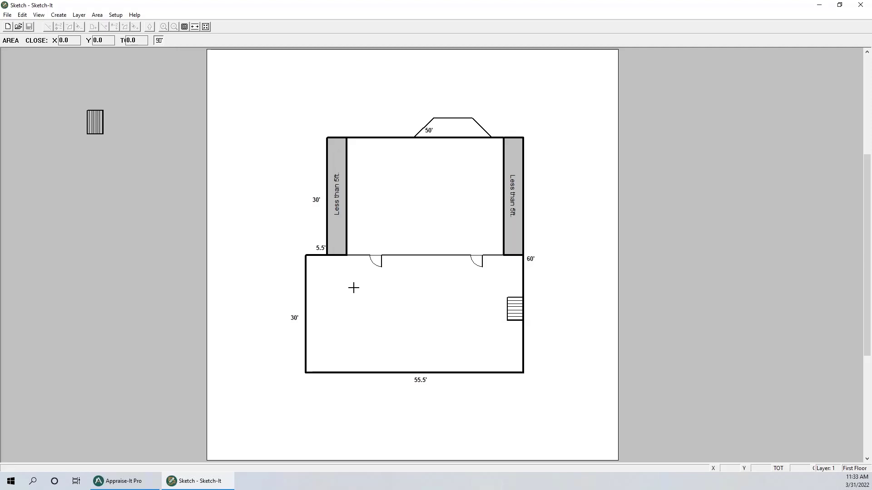
Draw the area as a closed 20 ft by 20 ft square inside the lower section, going right, down, left and up.
{"action": "type", "text": "20'"}
{"action": "key", "text": "Return"}
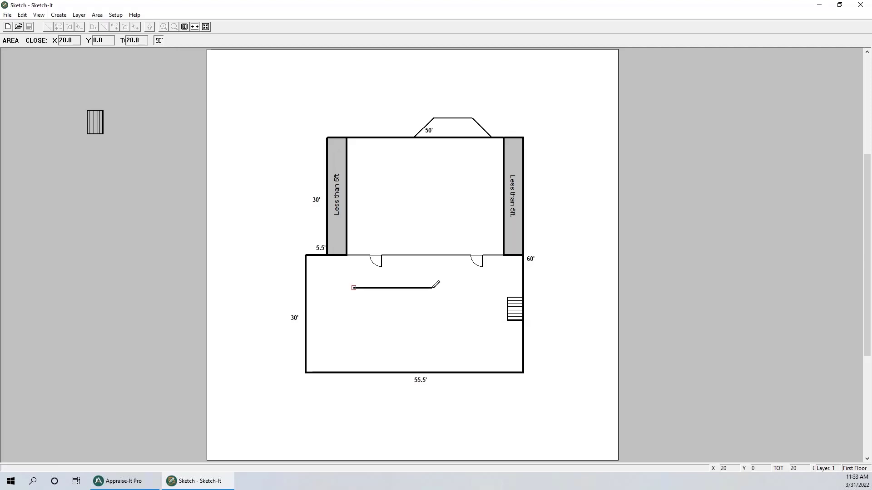
{"action": "type", "text": "20"}
{"action": "key", "text": "Down"}
{"action": "type", "text": "20"}
{"action": "key", "text": "Left"}
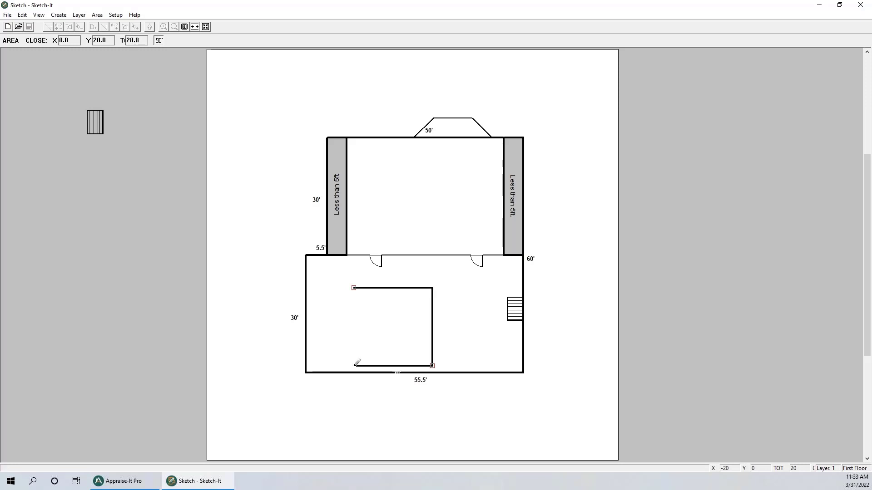
{"action": "type", "text": "20"}
{"action": "key", "text": "Up"}
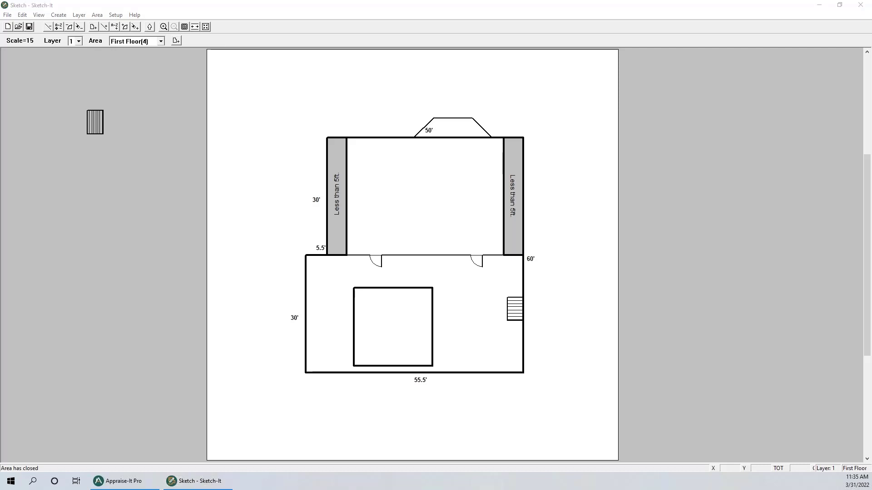
Switch to the SFREP website in Chrome, open its Training Calendar and look over the scheduled webinars.
{"action": "left_click_drag", "start_coordinate": [636, 9], "coordinate": [447, 8]}
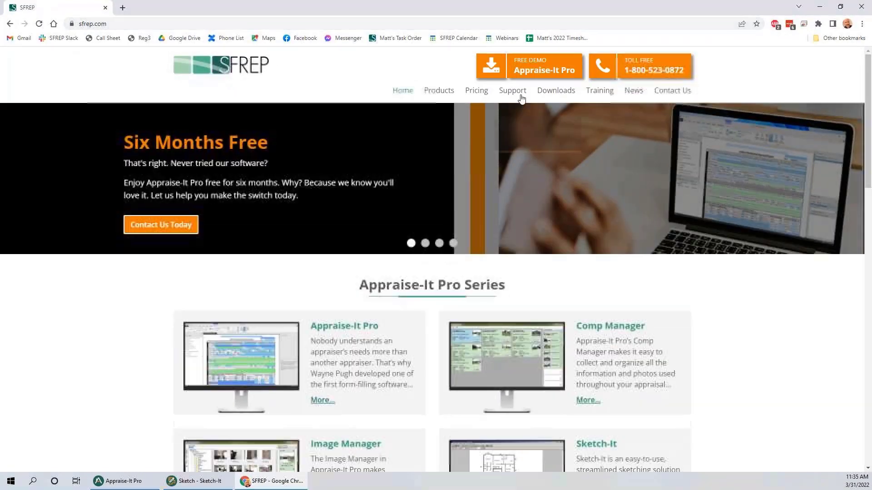
{"action": "mouse_move", "coordinate": [599, 90]}
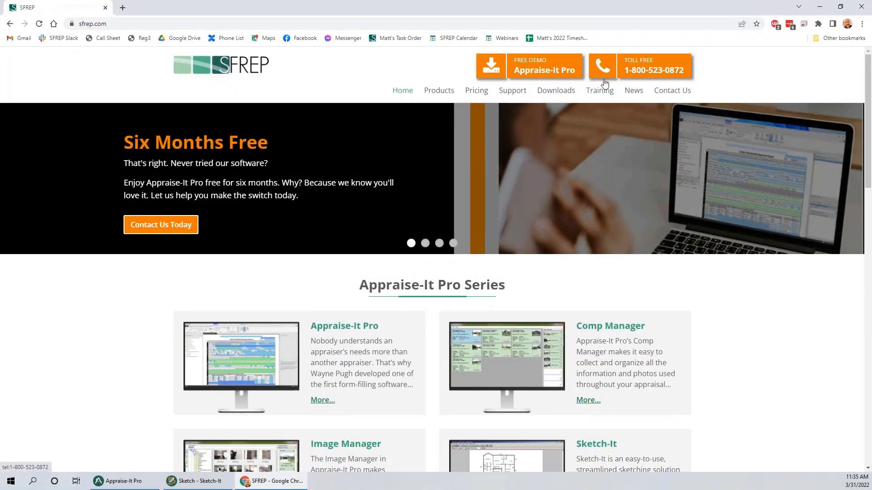
{"action": "left_click", "coordinate": [600, 168]}
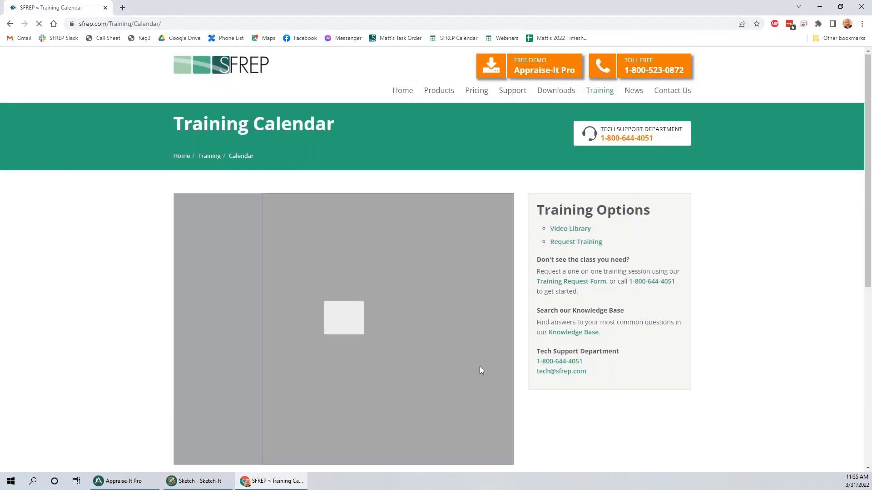
{"action": "scroll", "coordinate": [482, 365], "scroll_direction": "down", "scroll_amount": 3}
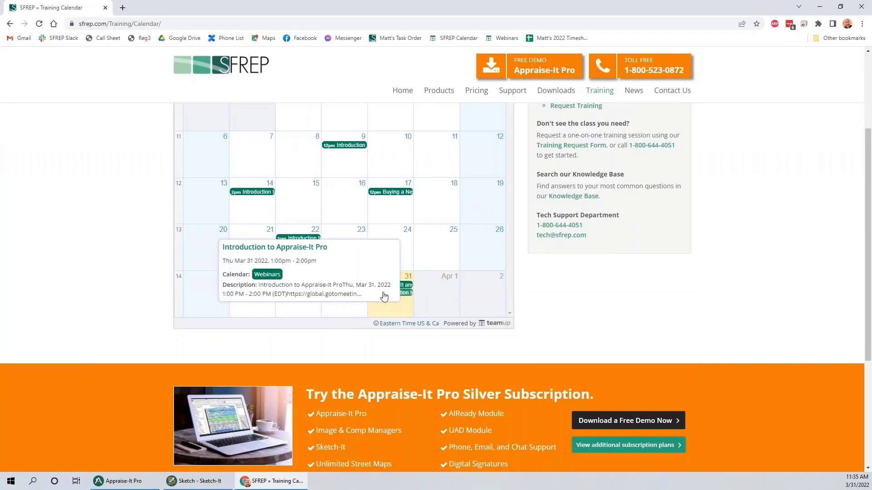